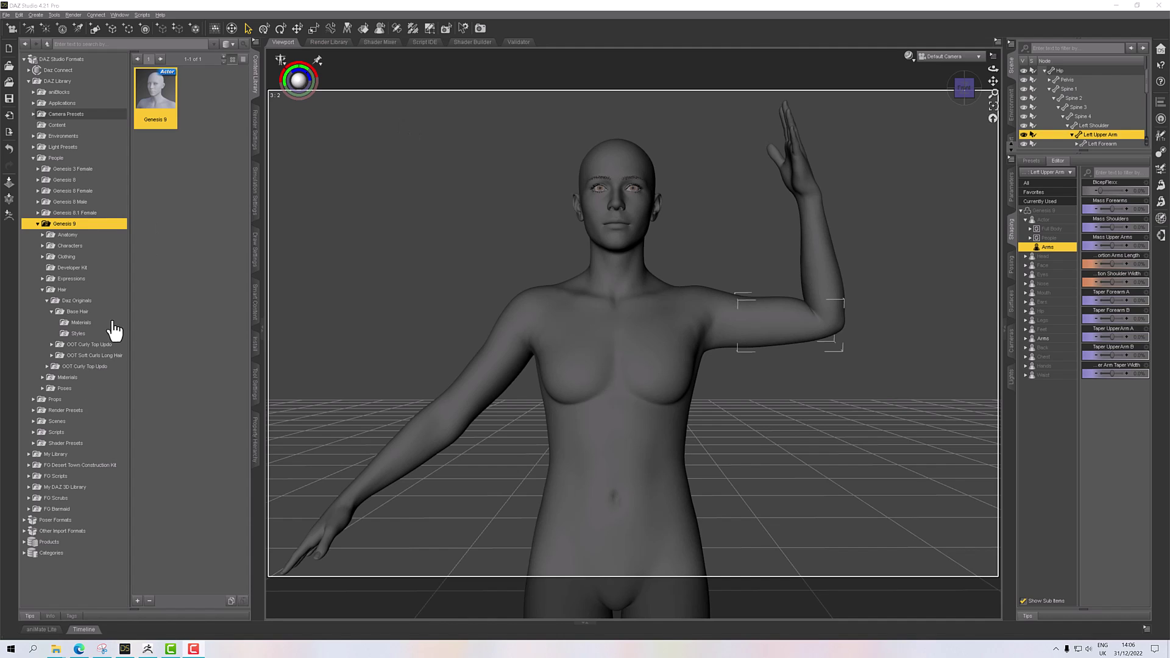
Switch to ZBrush to view the sculpted upper arm, and return to DAZ Studio.
{"action": "left_click", "coordinate": [158, 650]}
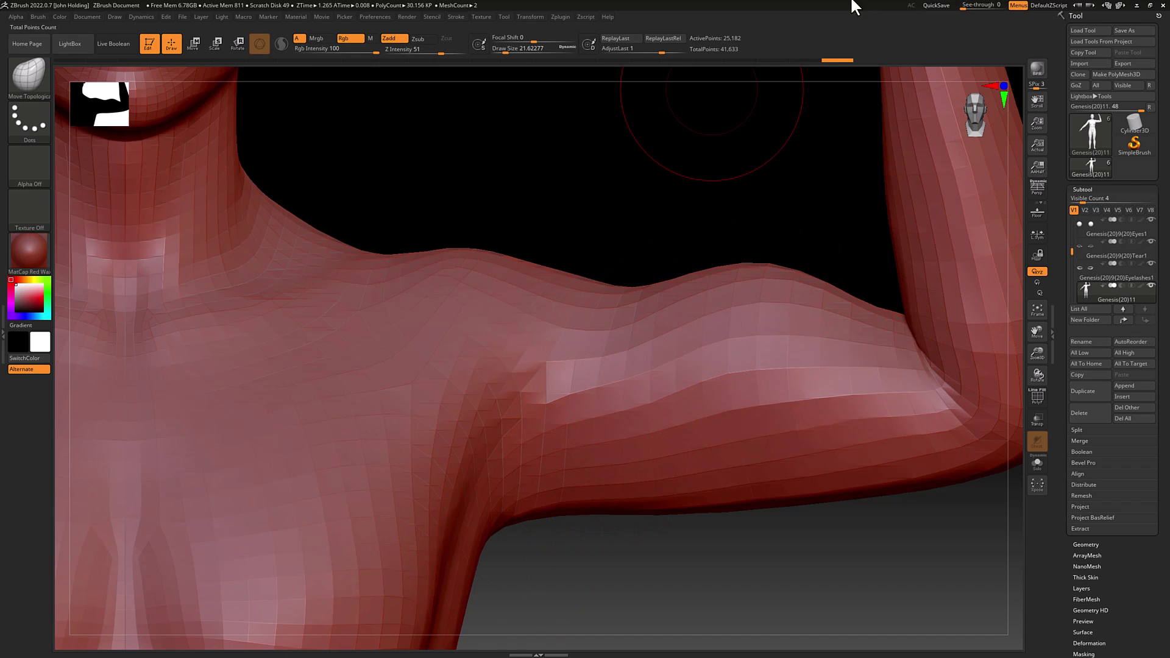
{"action": "left_click", "coordinate": [1138, 5]}
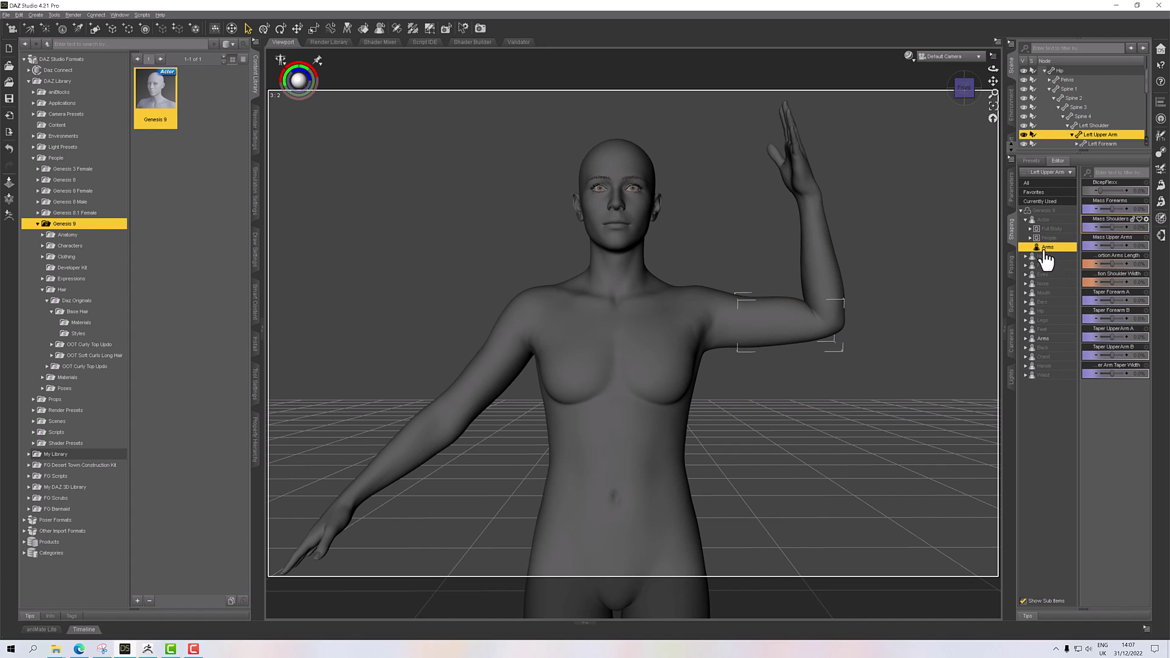
Select the figure's left forearm and show its transform parameters with more room for the sliders.
{"action": "mouse_move", "coordinate": [1100, 191]}
{"action": "left_mouse_down"}
{"action": "mouse_move", "coordinate": [1138, 200]}
{"action": "mouse_move", "coordinate": [1083, 204]}
{"action": "left_mouse_up"}
{"action": "left_click", "coordinate": [812, 254]}
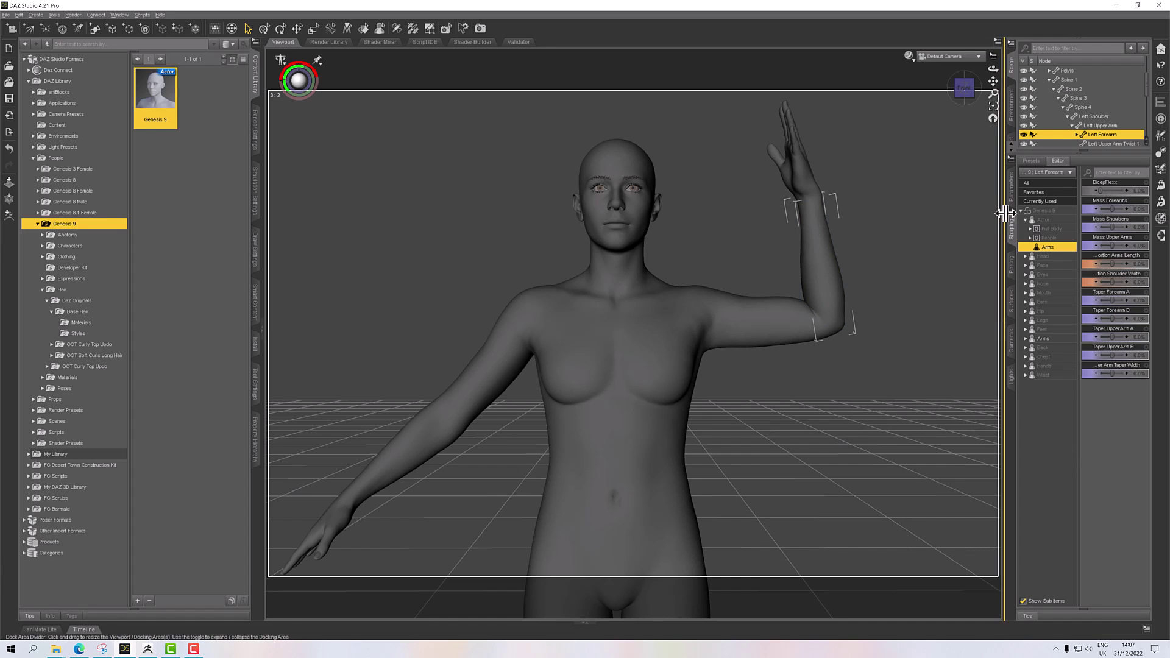
{"action": "left_click", "coordinate": [1012, 195]}
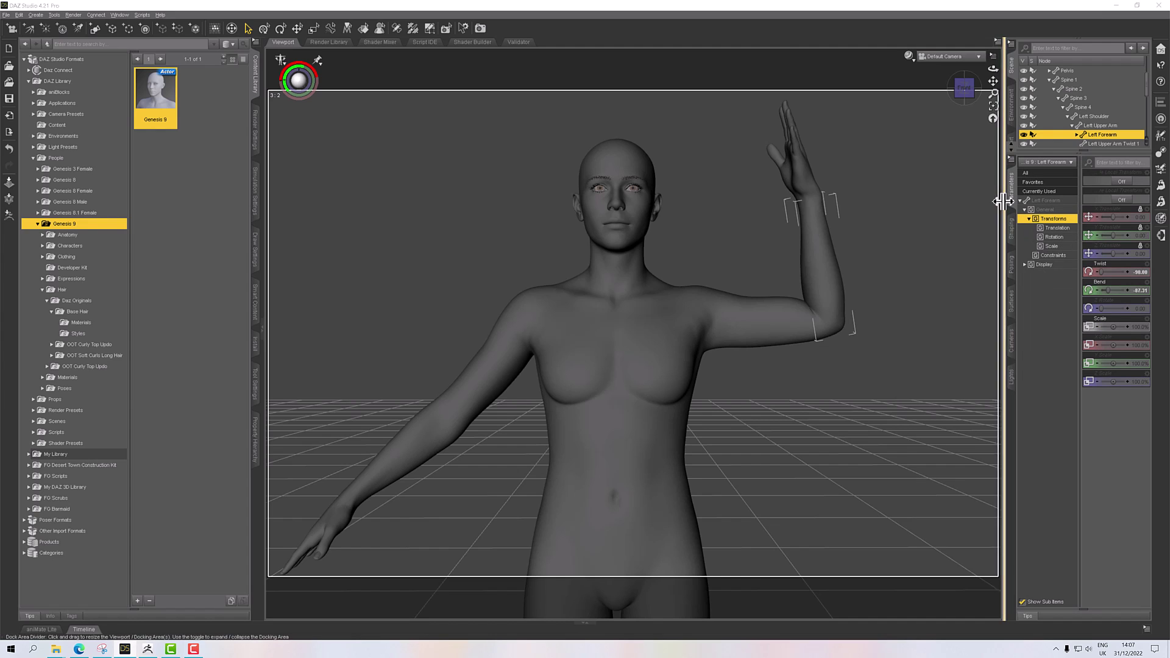
{"action": "left_click_drag", "start_coordinate": [1004, 200], "coordinate": [921, 201]}
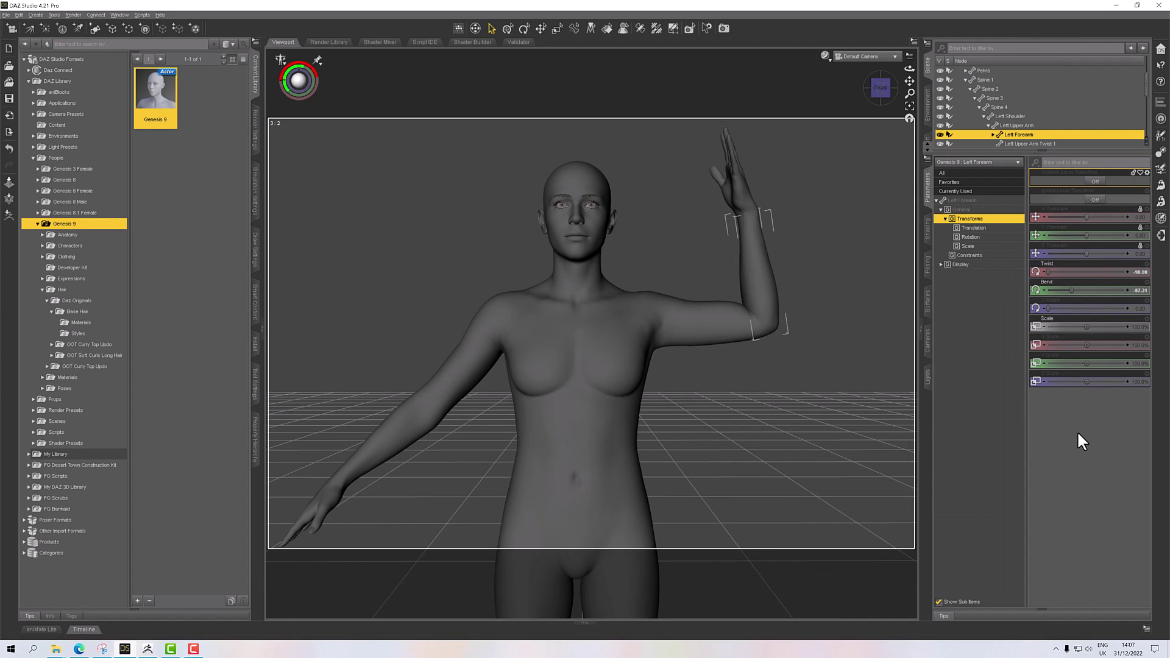
Enable Edit Mode for the parameters and list all properties and subgroups of the Left Forearm.
{"action": "right_click", "coordinate": [1064, 414]}
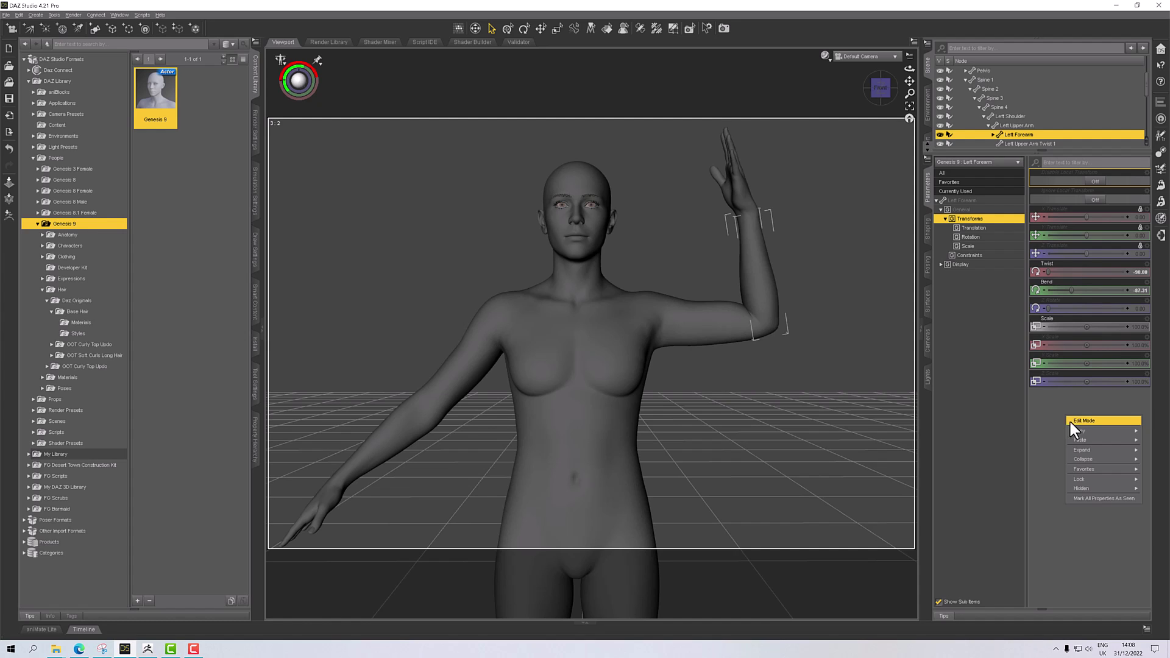
{"action": "left_click", "coordinate": [1071, 420]}
{"action": "right_click", "coordinate": [971, 375]}
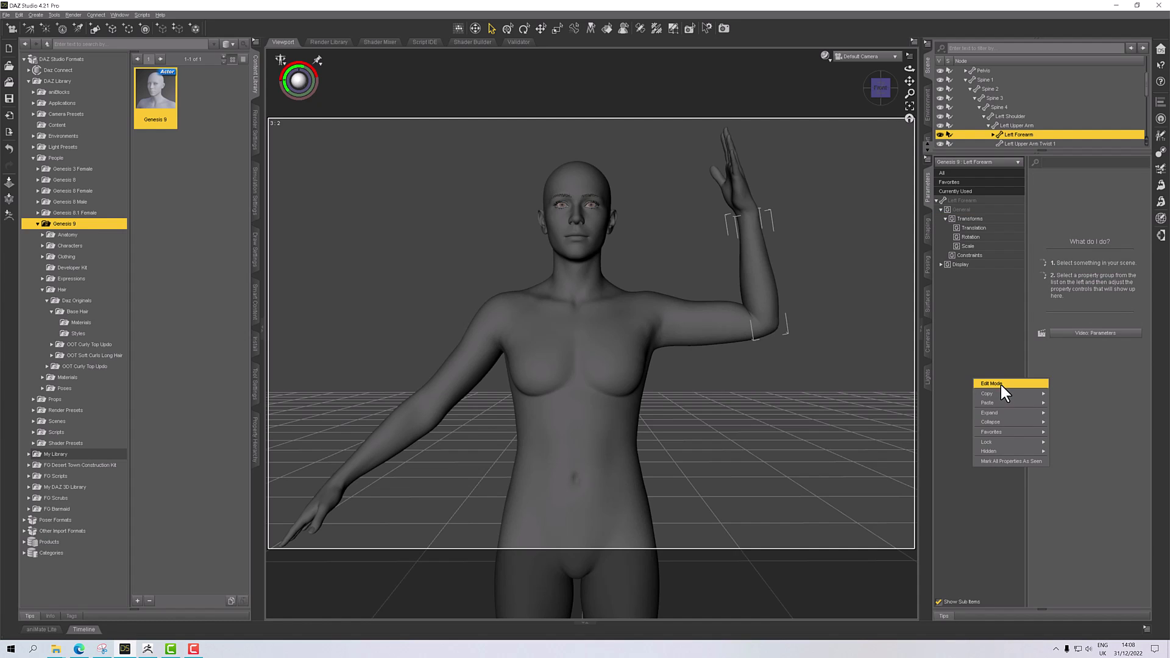
{"action": "left_click", "coordinate": [1001, 382]}
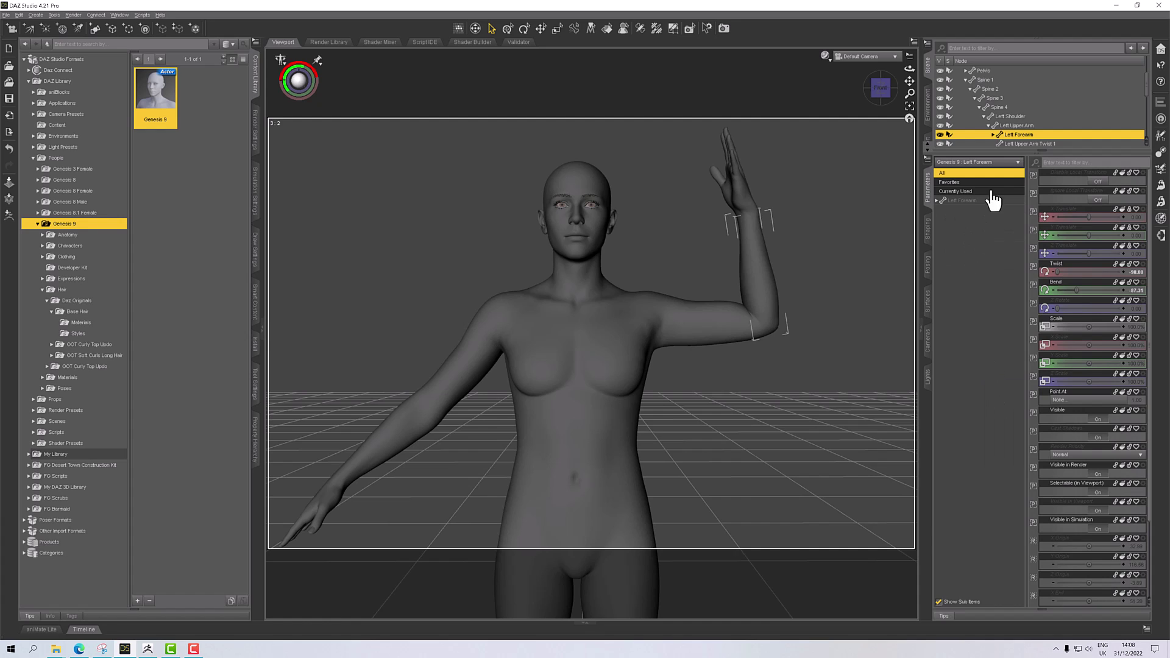
{"action": "double_click", "coordinate": [1013, 133]}
{"action": "left_click", "coordinate": [974, 202]}
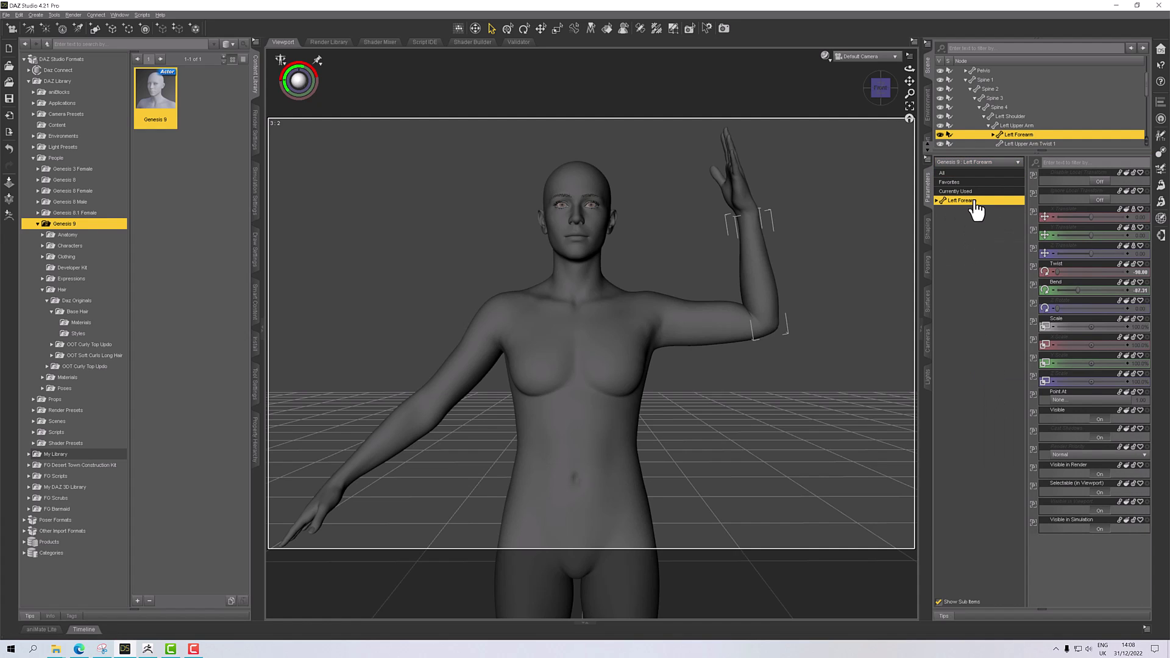
{"action": "left_click", "coordinate": [938, 201]}
Create a new float property named BicepBendController on the Left Forearm with a minimum of 0.
{"action": "right_click", "coordinate": [1060, 556]}
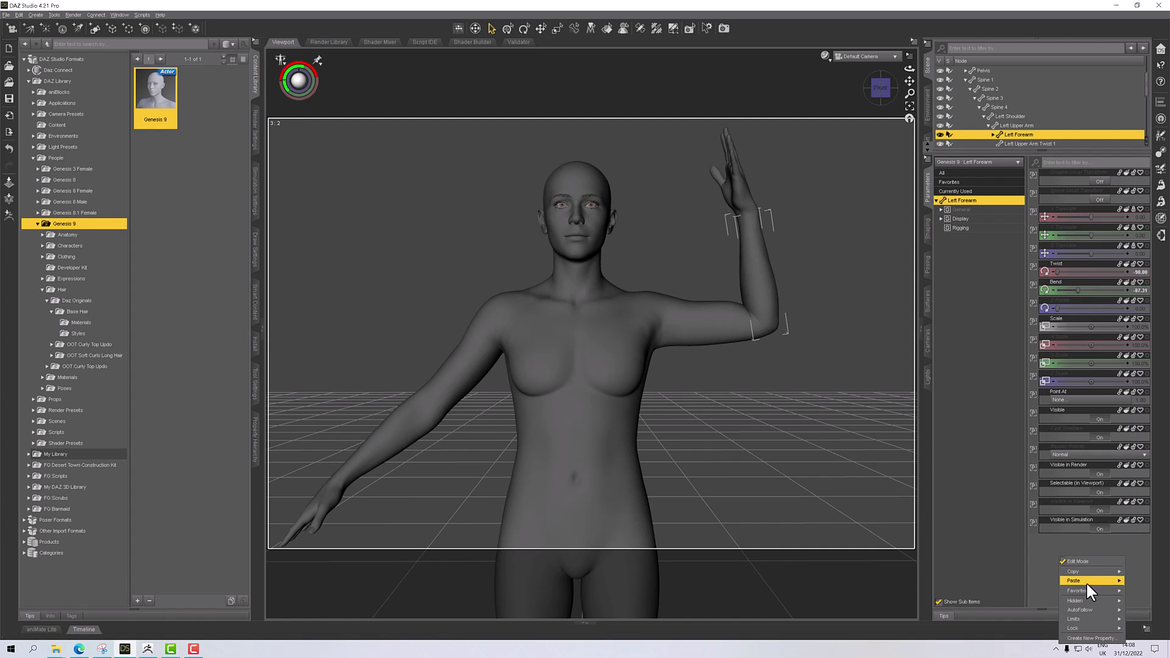
{"action": "left_click", "coordinate": [1089, 638]}
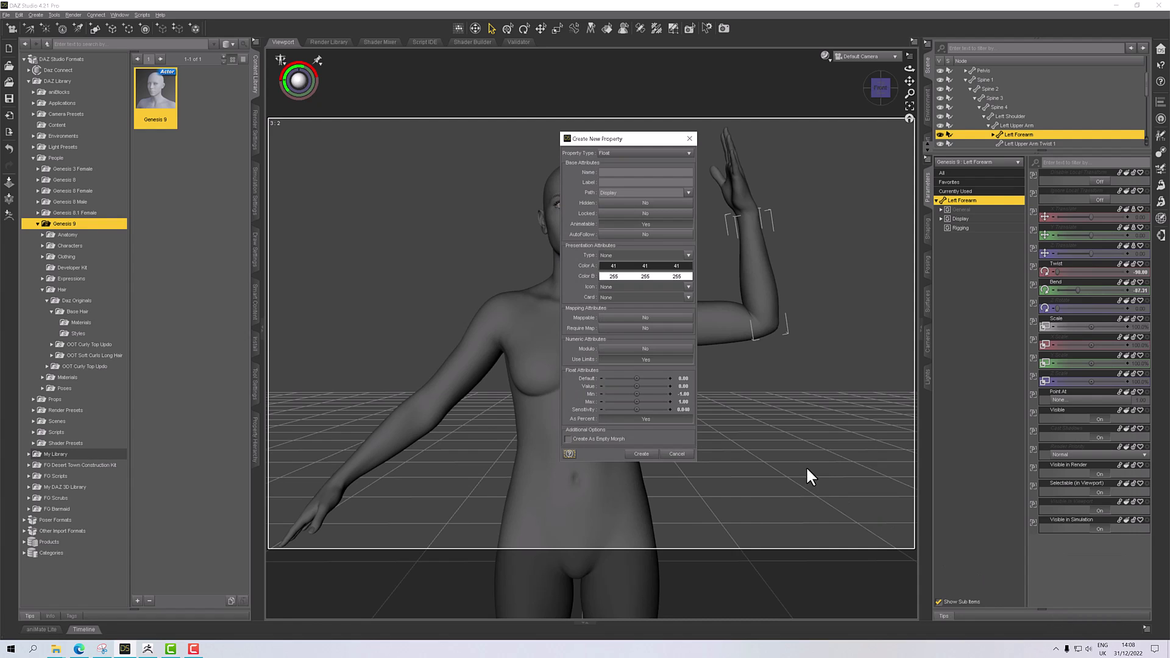
{"action": "left_click", "coordinate": [628, 174]}
{"action": "type", "text": "BicepBendController"}
{"action": "key", "text": "Tab"}
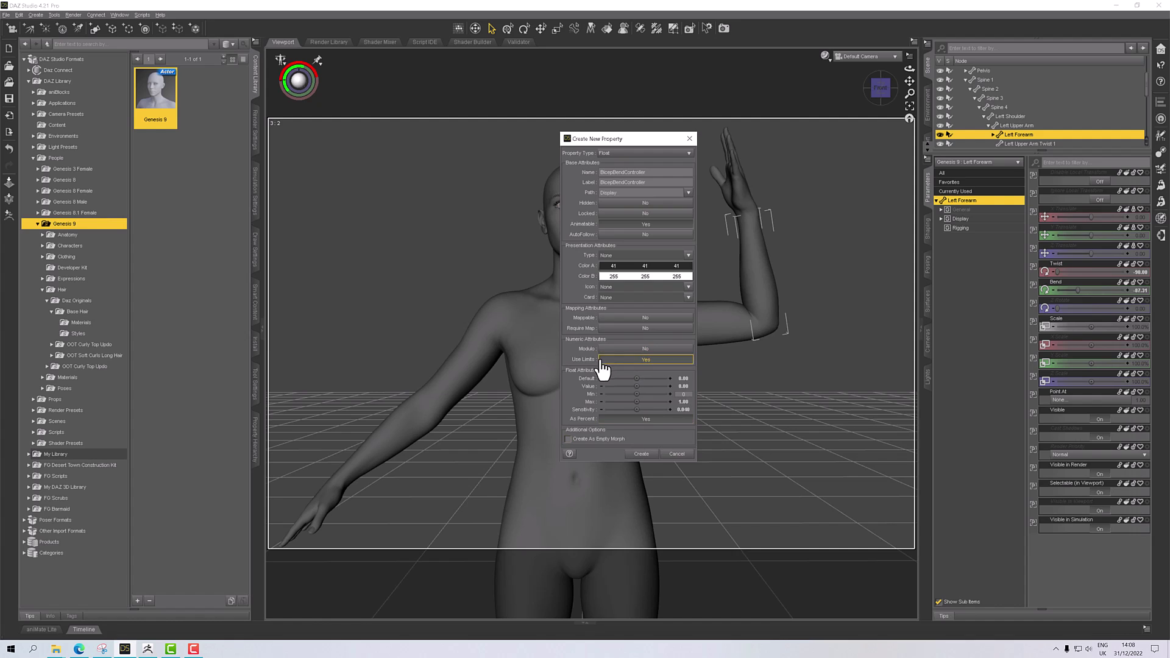
{"action": "left_click", "coordinate": [645, 454]}
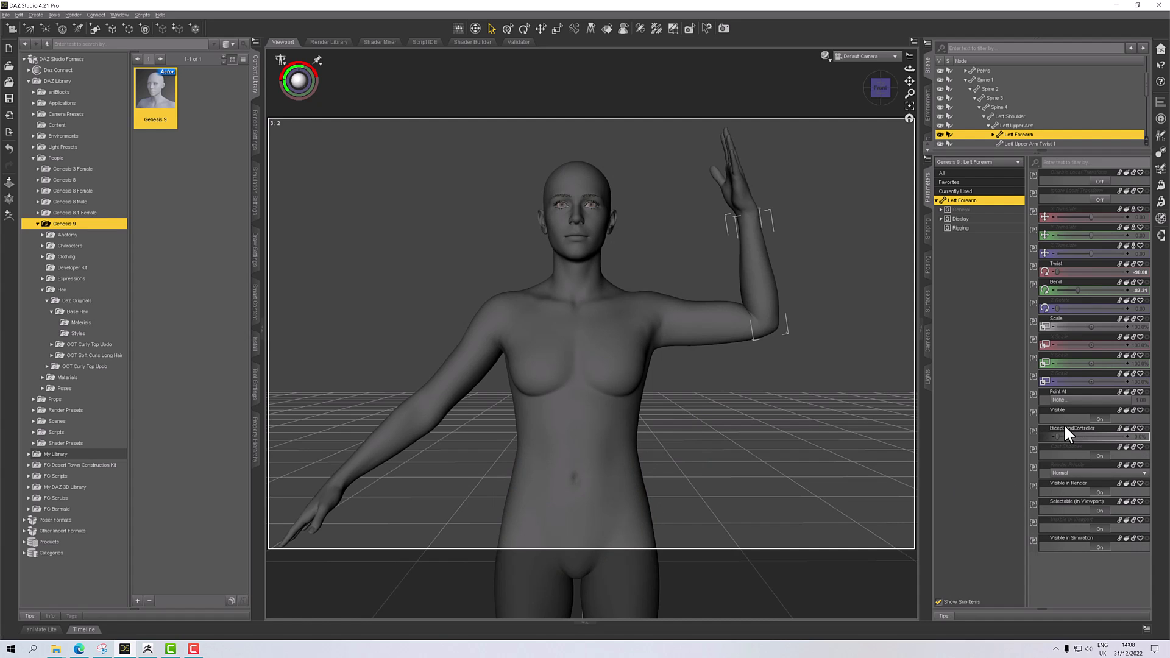
Show BicepBendController in the property hierarchy, expand its controller stages and widen the names so they are readable.
{"action": "right_click", "coordinate": [1033, 430]}
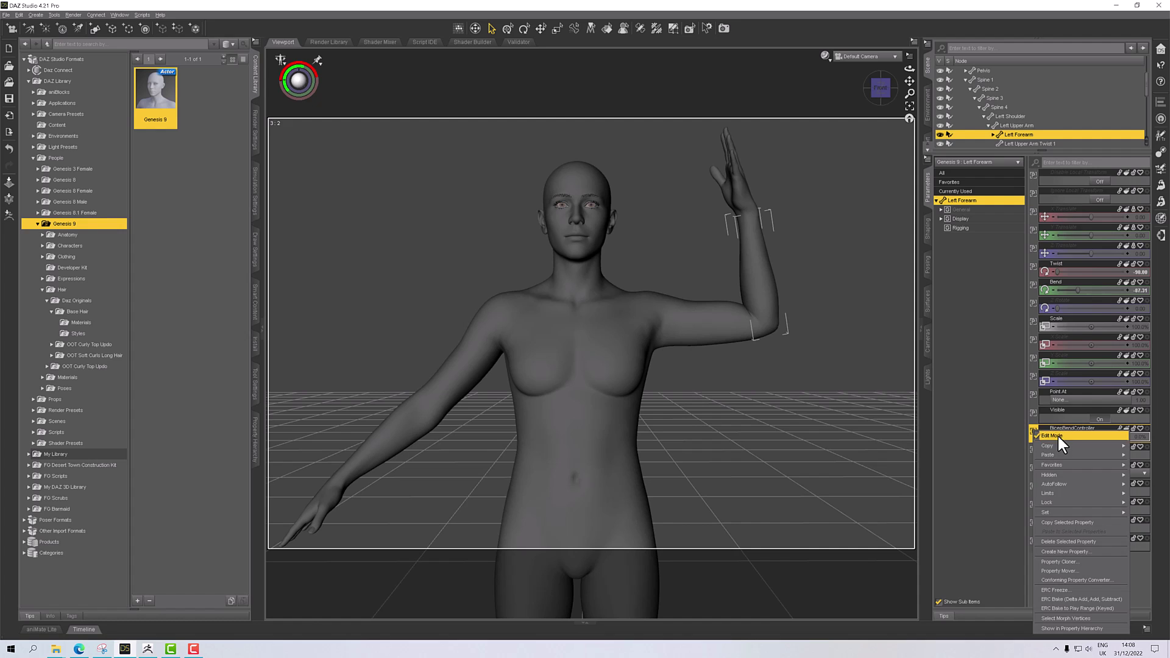
{"action": "left_click", "coordinate": [1056, 629]}
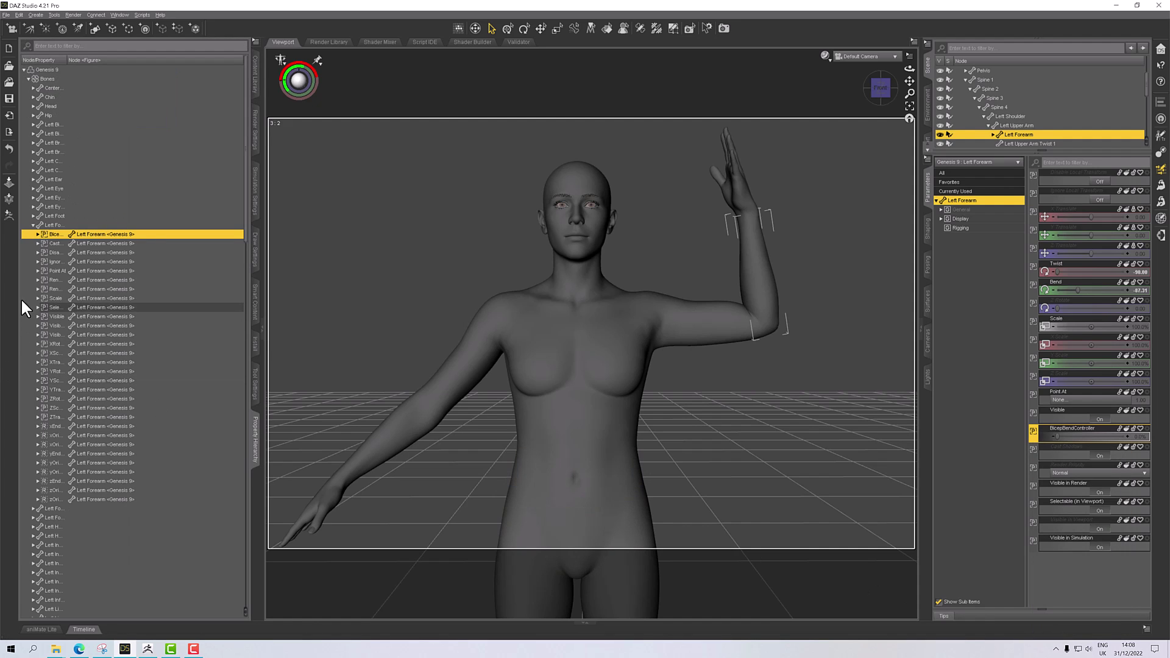
{"action": "left_click", "coordinate": [37, 235]}
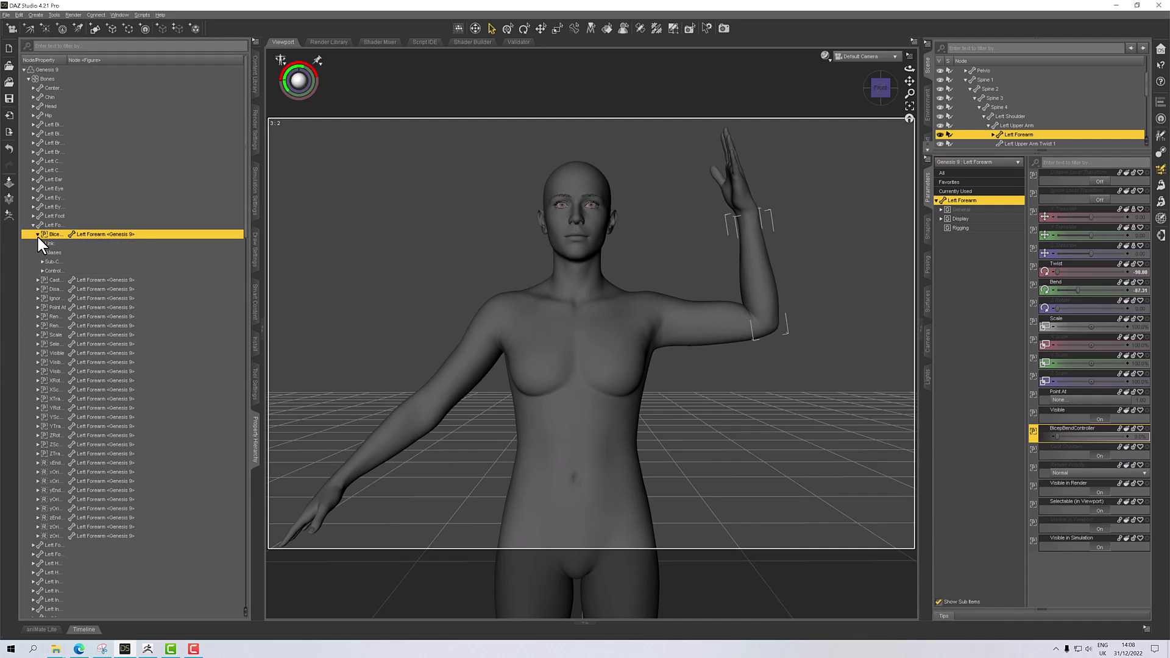
{"action": "left_click", "coordinate": [41, 270]}
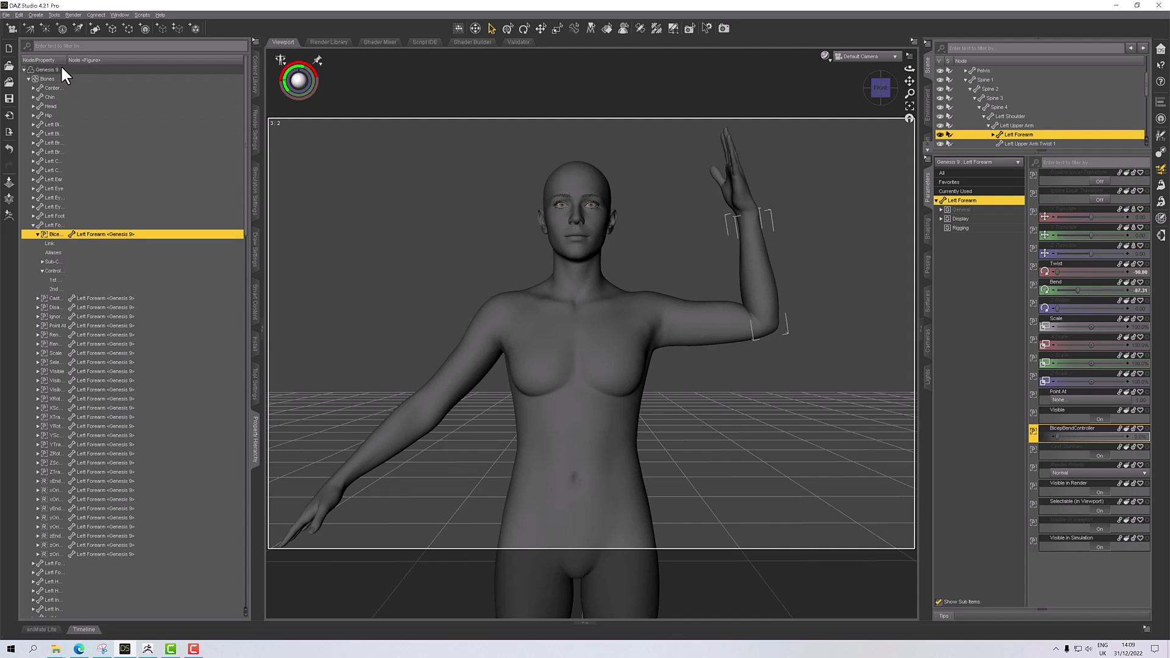
{"action": "left_click_drag", "start_coordinate": [68, 57], "coordinate": [136, 59]}
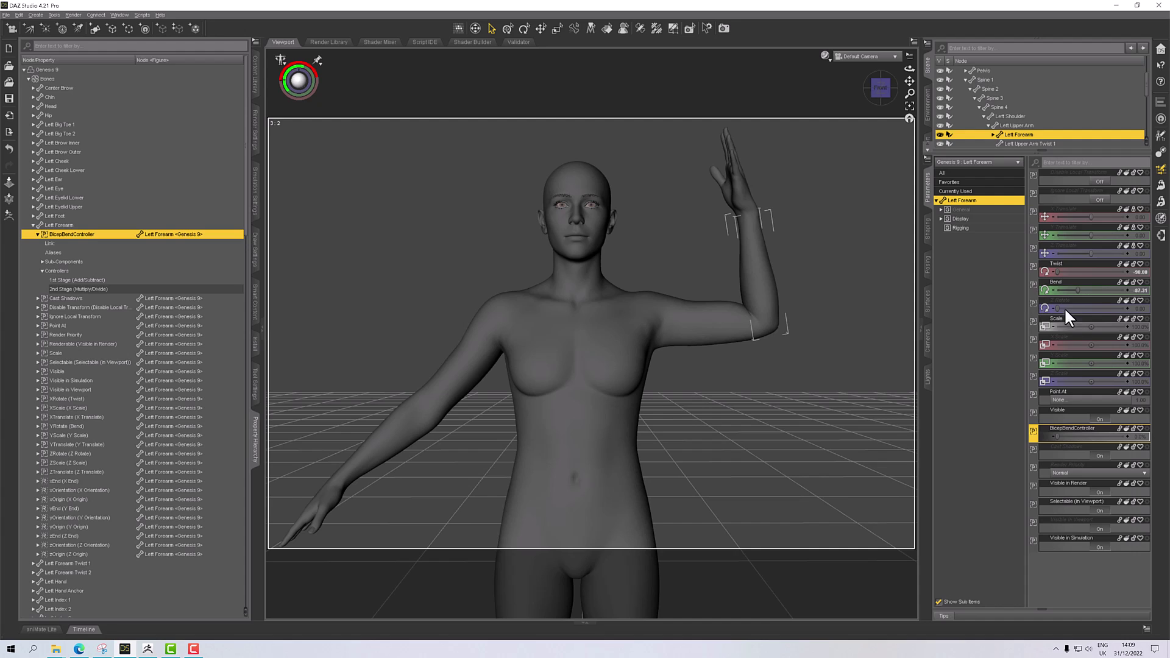
Set the Left Forearm's Bend to -90.
{"action": "left_click", "coordinate": [1142, 289]}
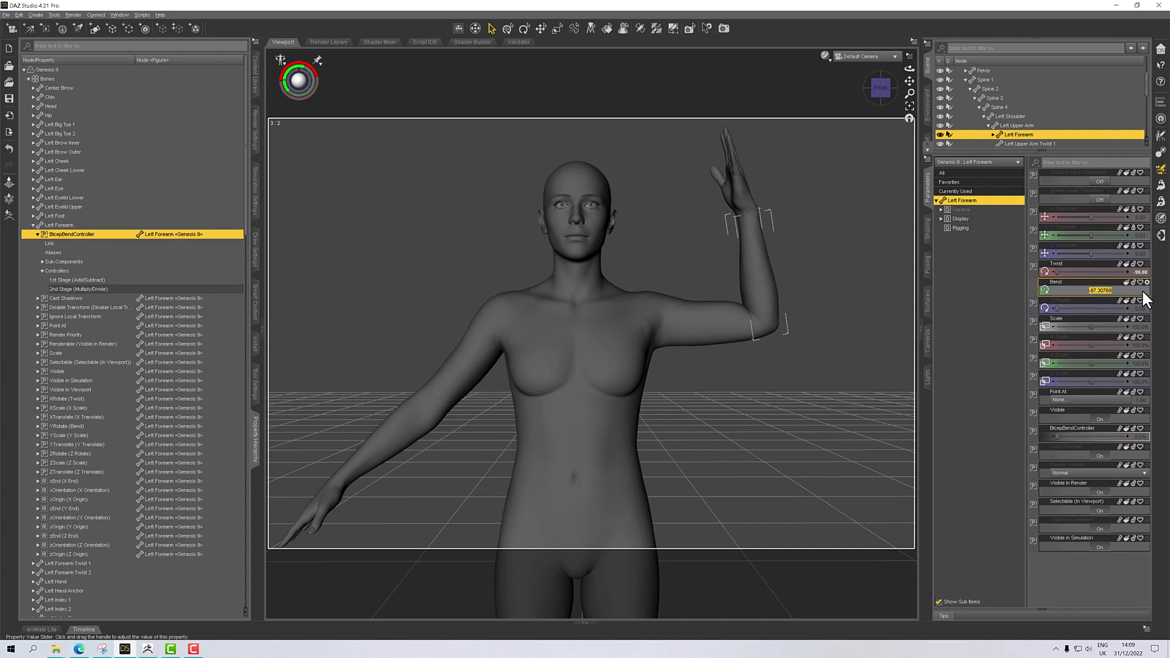
{"action": "type", "text": "-90"}
{"action": "key", "text": "Return"}
{"action": "left_click", "coordinate": [1124, 298]}
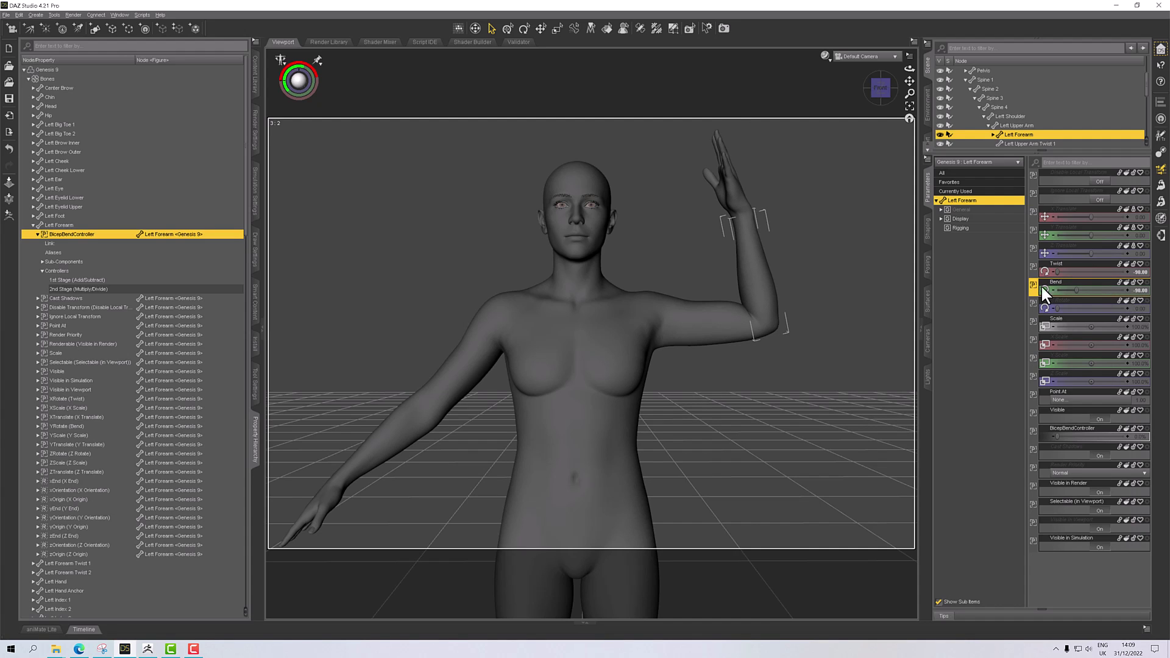
Add the forearm's Bend as a 1st Stage (Add/Subtract) controller of BicepBendController and expand the new link's attributes.
{"action": "left_click", "coordinate": [86, 280]}
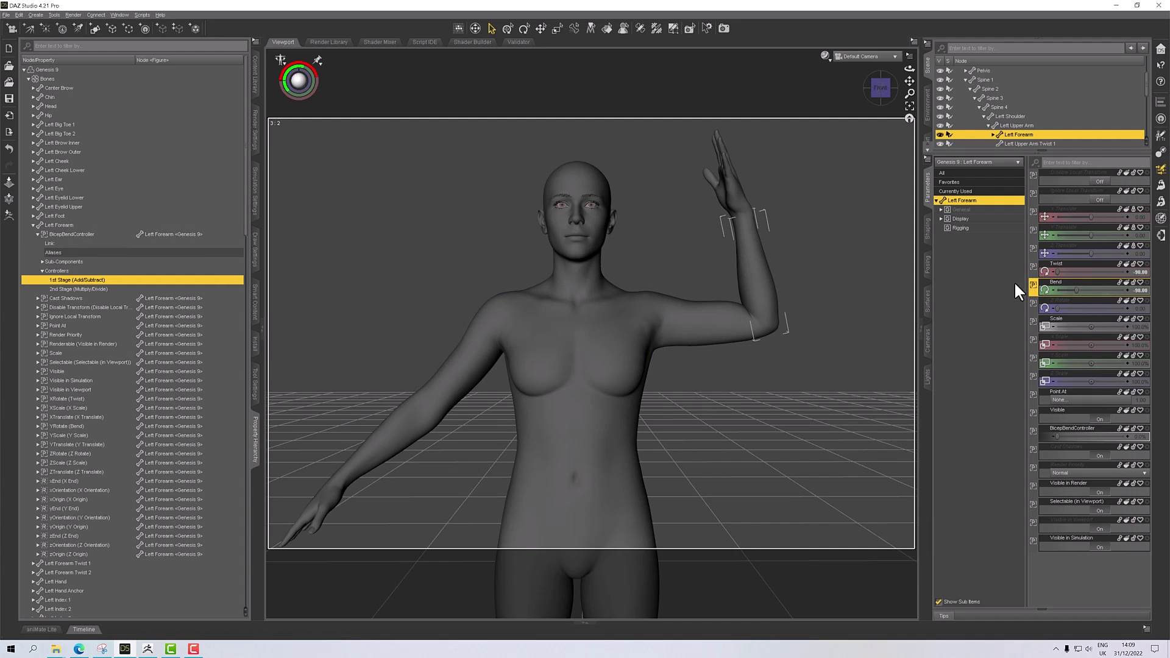
{"action": "left_click_drag", "start_coordinate": [1034, 287], "coordinate": [104, 277]}
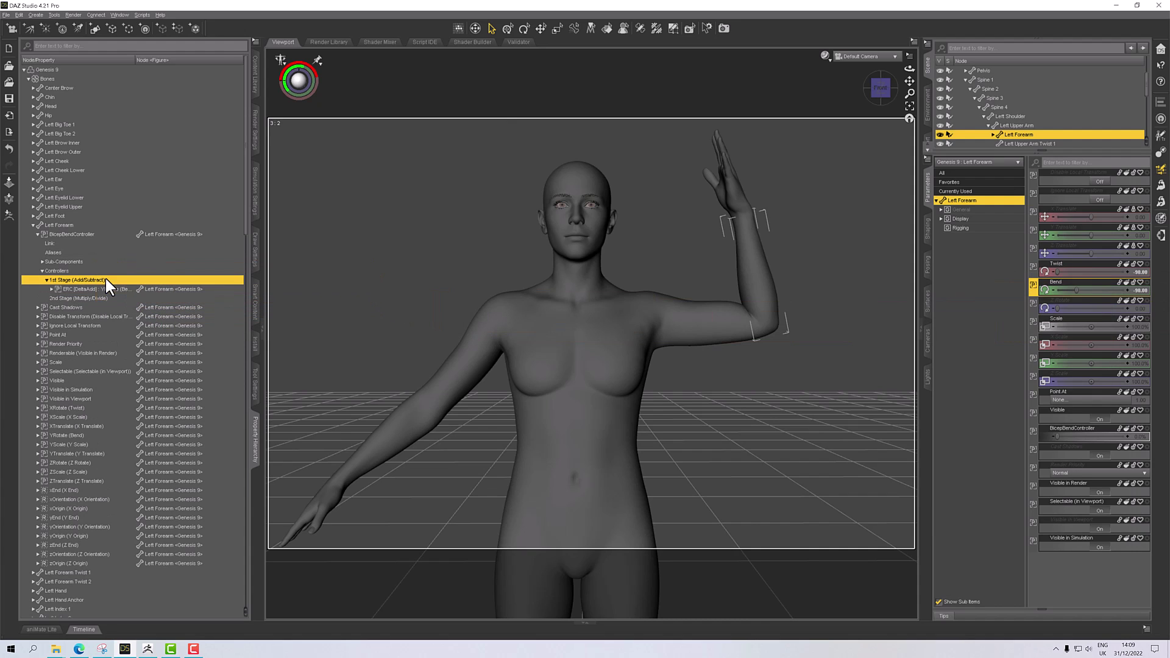
{"action": "left_click", "coordinate": [51, 289]}
{"action": "left_click", "coordinate": [54, 297]}
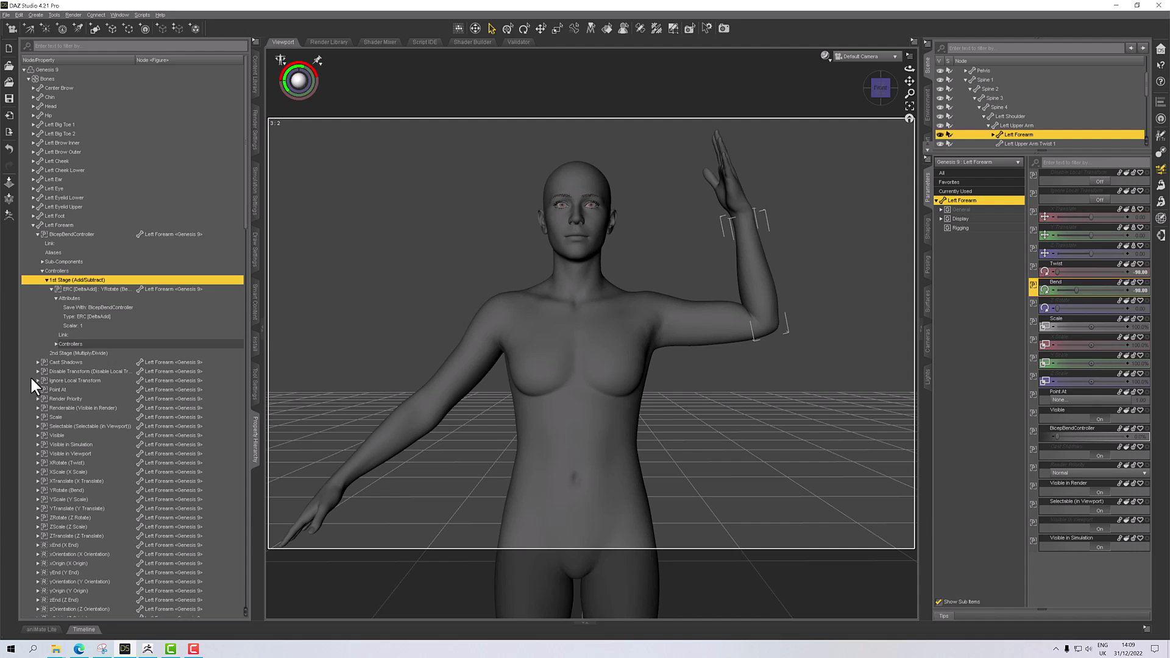
Open Calculator and divide 1 by 90.
{"action": "left_click", "coordinate": [8, 655]}
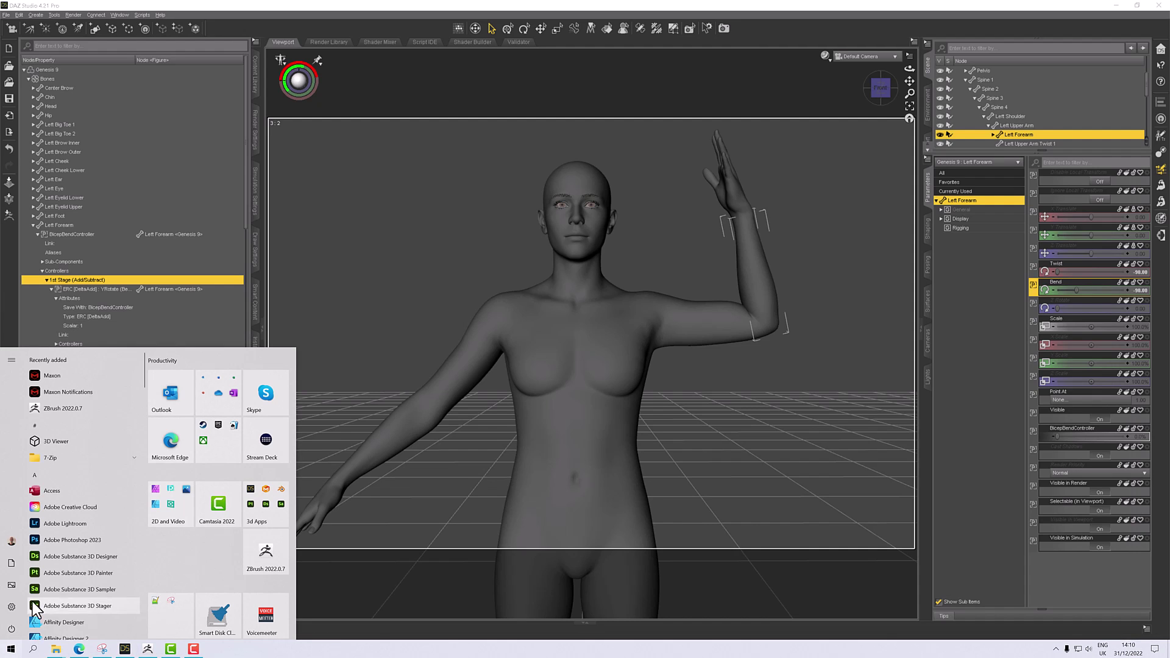
{"action": "left_click", "coordinate": [52, 474]}
{"action": "left_click", "coordinate": [75, 439]}
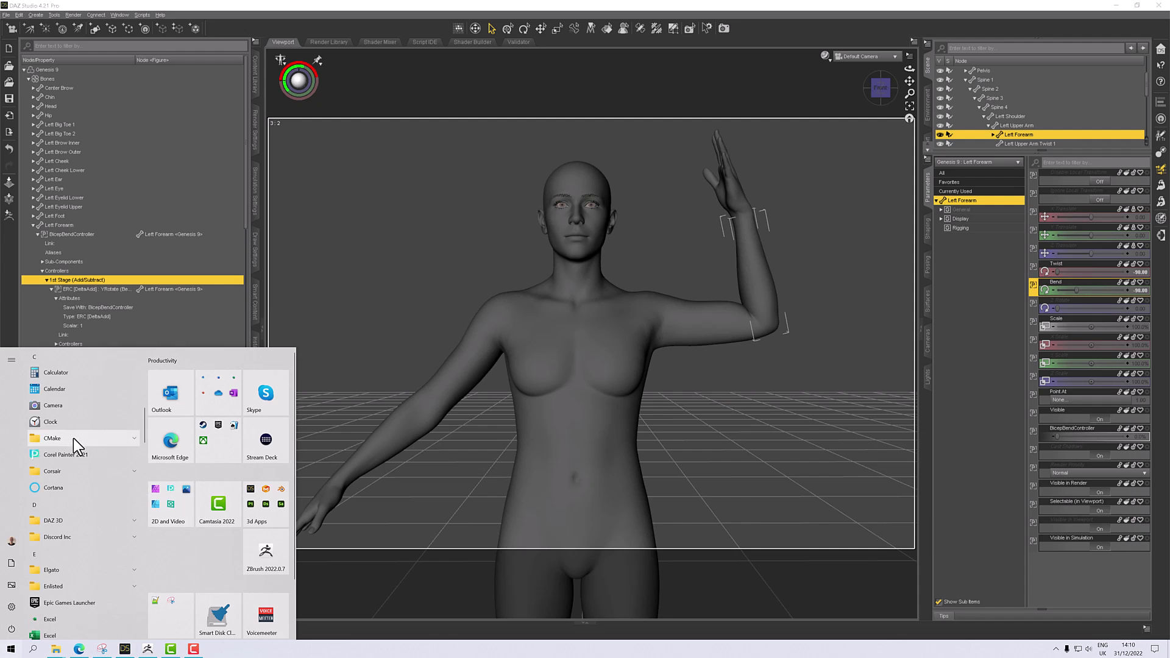
{"action": "left_click", "coordinate": [48, 375]}
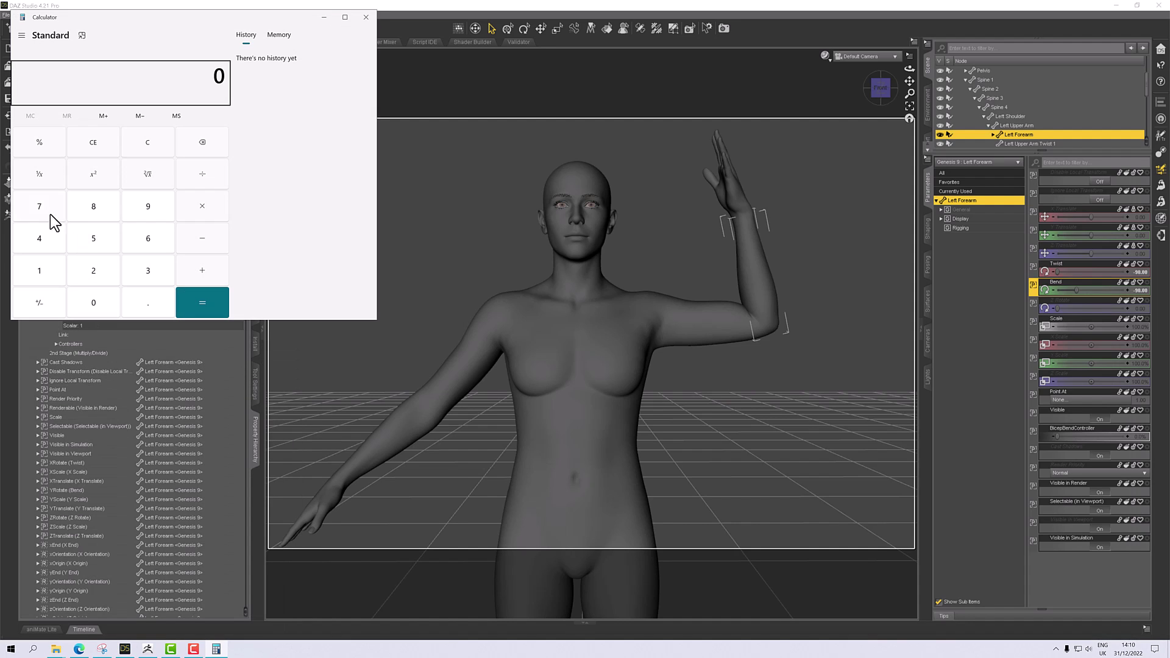
{"action": "left_click", "coordinate": [42, 270]}
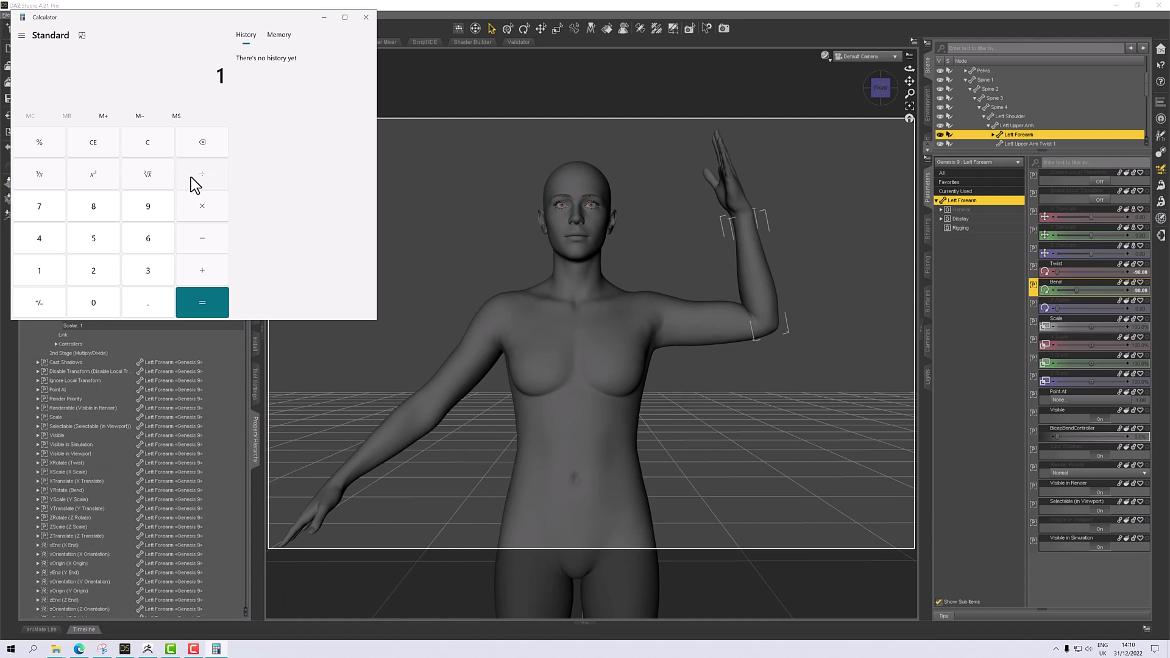
{"action": "left_click", "coordinate": [148, 209]}
{"action": "left_click", "coordinate": [116, 305]}
{"action": "left_click", "coordinate": [191, 299]}
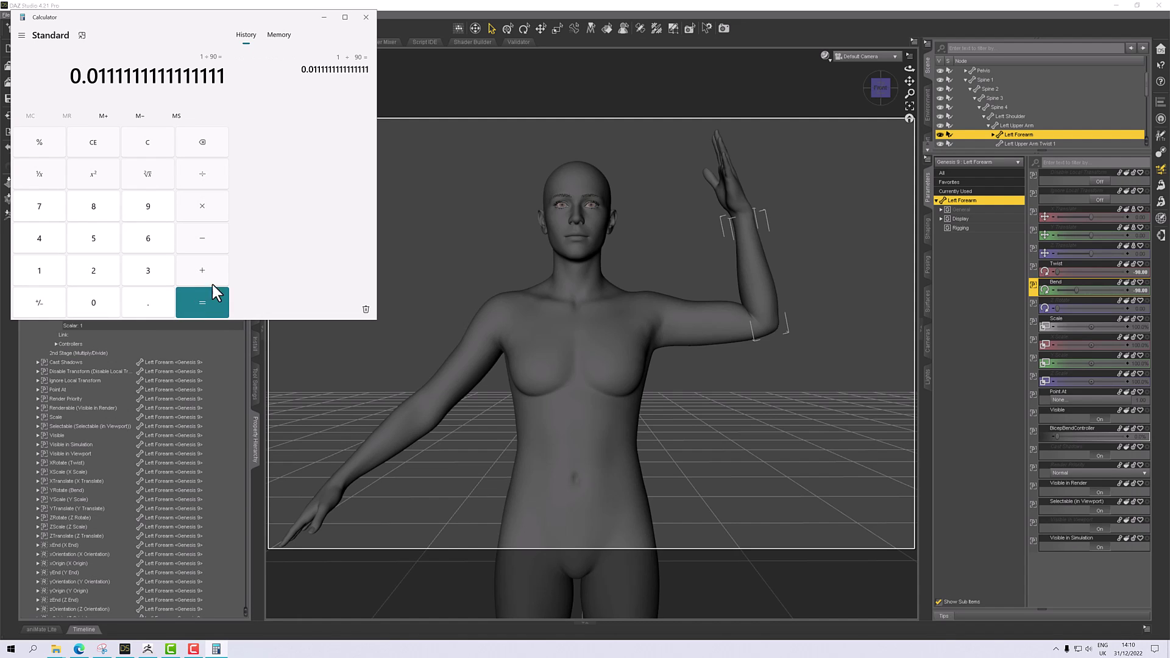
Copy the calculated decimals and switch back to DAZ Studio.
{"action": "double_click", "coordinate": [203, 76]}
{"action": "right_click", "coordinate": [203, 75]}
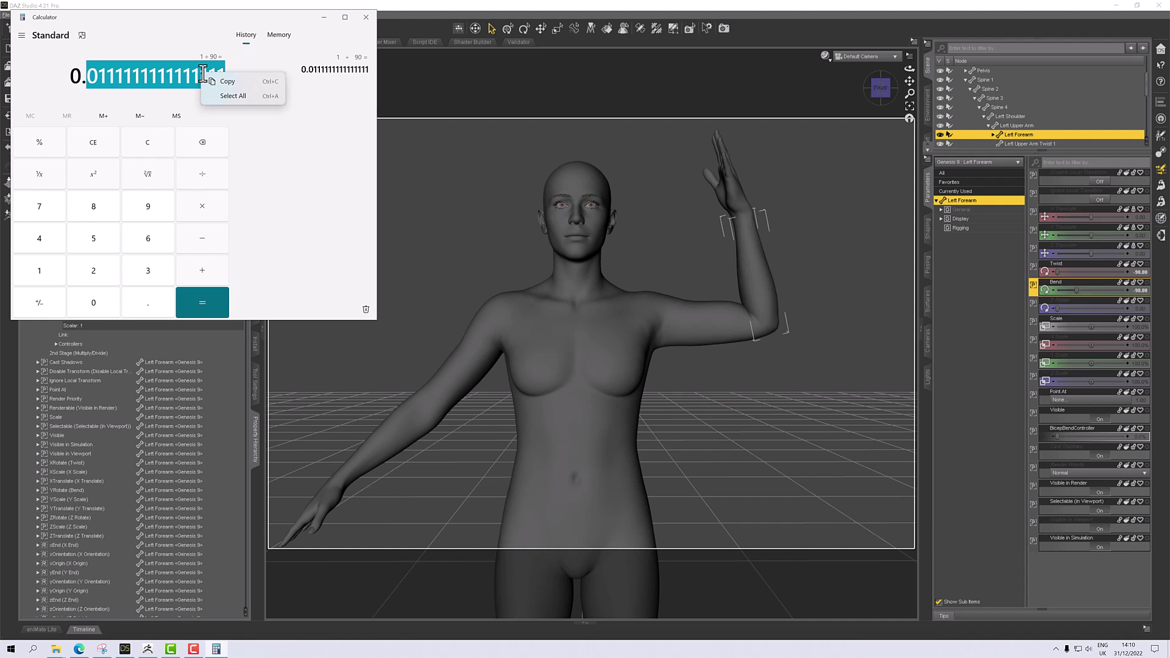
{"action": "left_click", "coordinate": [233, 80]}
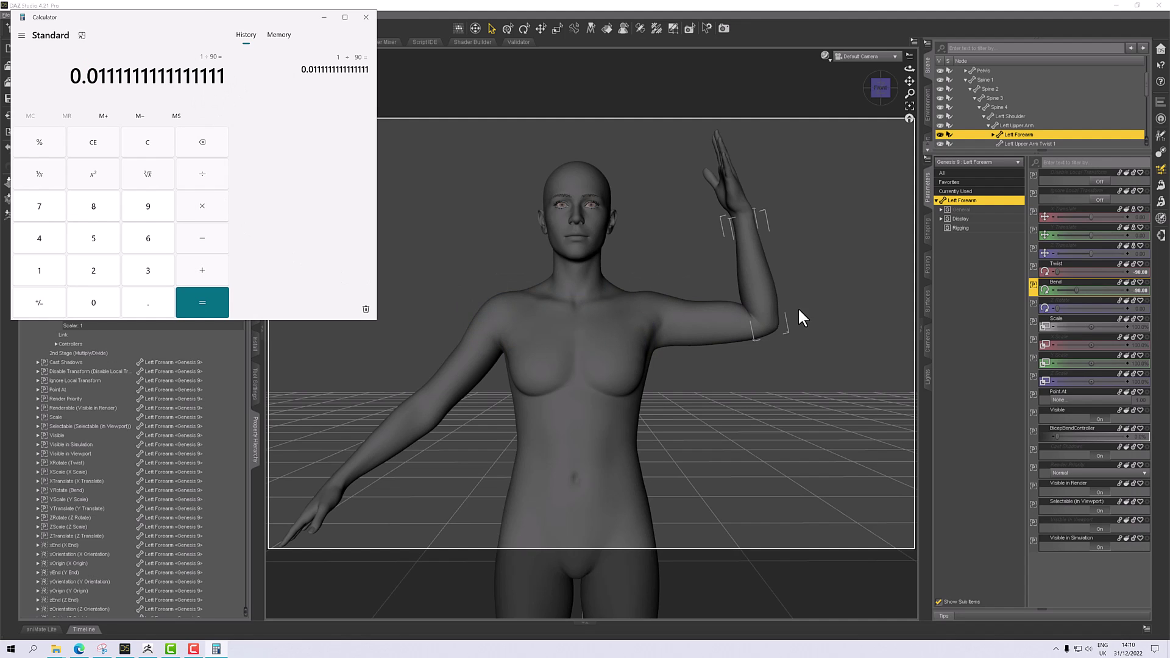
{"action": "left_click", "coordinate": [824, 352]}
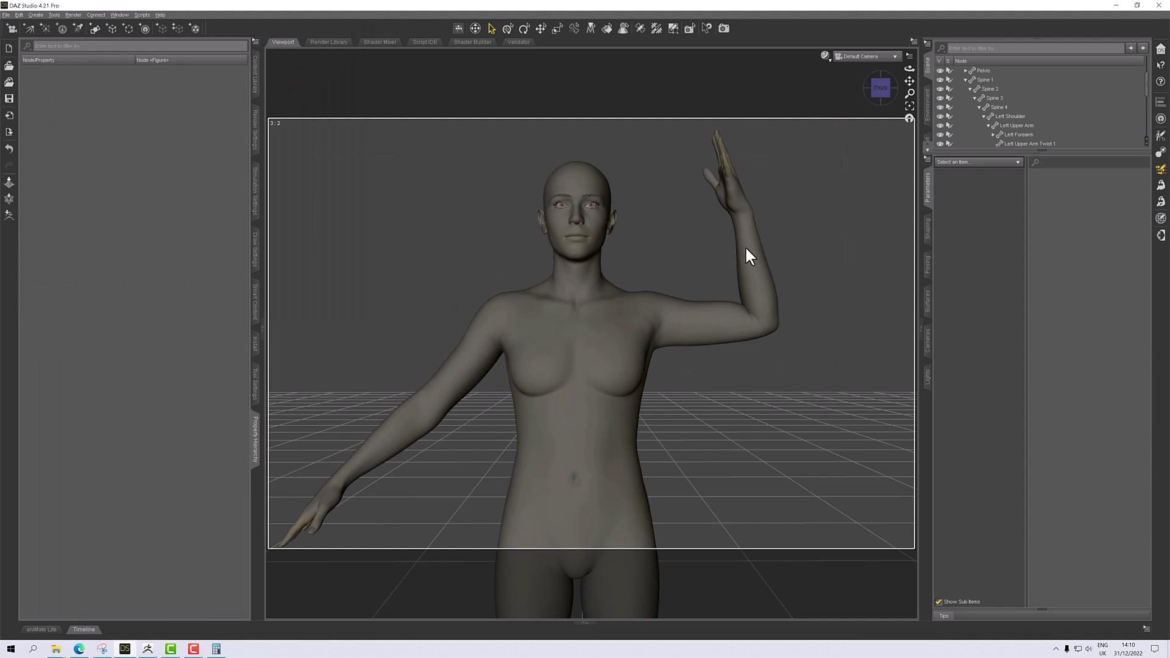
Select Genesis 9's Left Forearm bone and show its BicepBendController in the Property Hierarchy.
{"action": "left_click", "coordinate": [756, 262]}
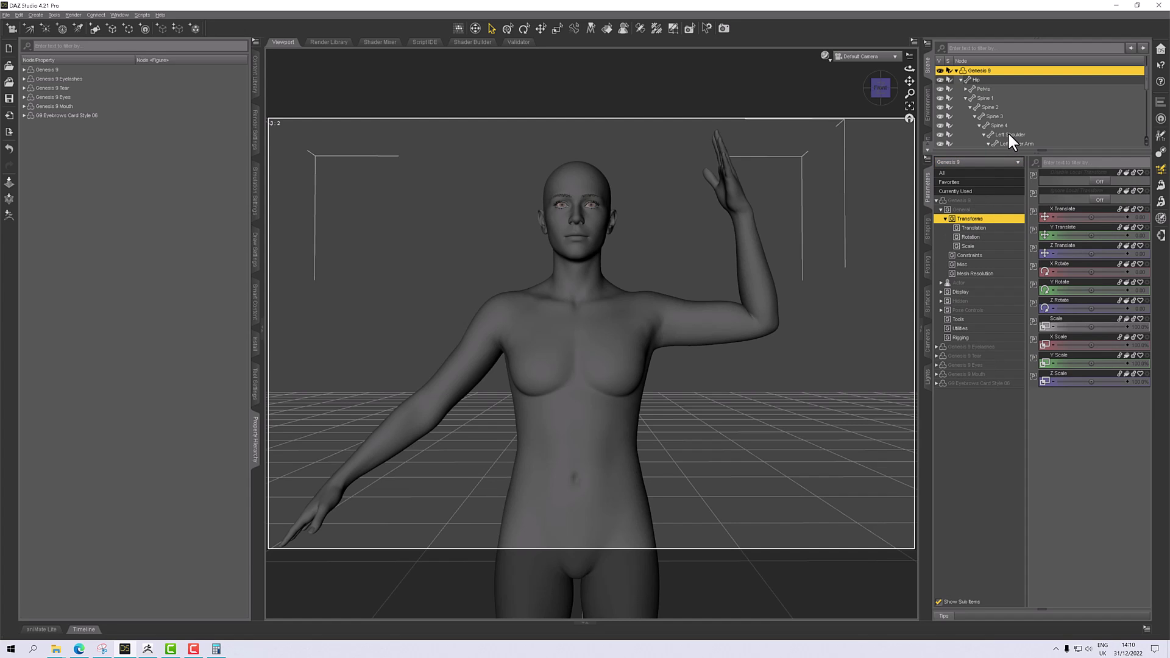
{"action": "scroll", "coordinate": [1008, 130], "scroll_direction": "down", "scroll_amount": 1}
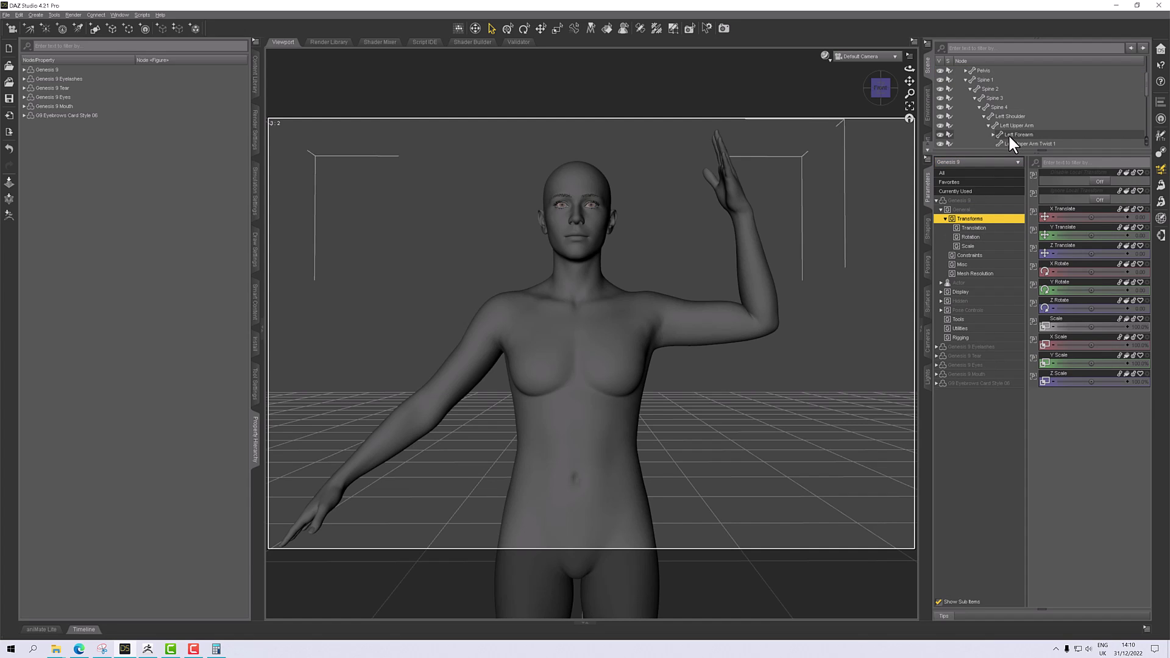
{"action": "left_click", "coordinate": [1009, 134]}
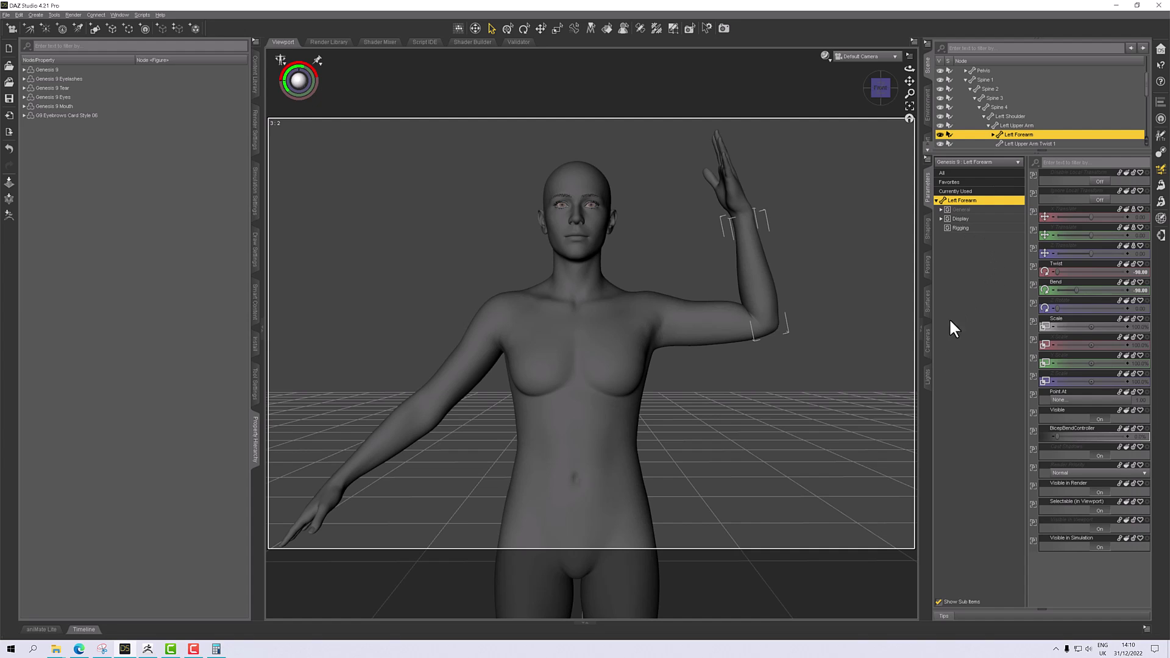
{"action": "right_click", "coordinate": [1036, 430]}
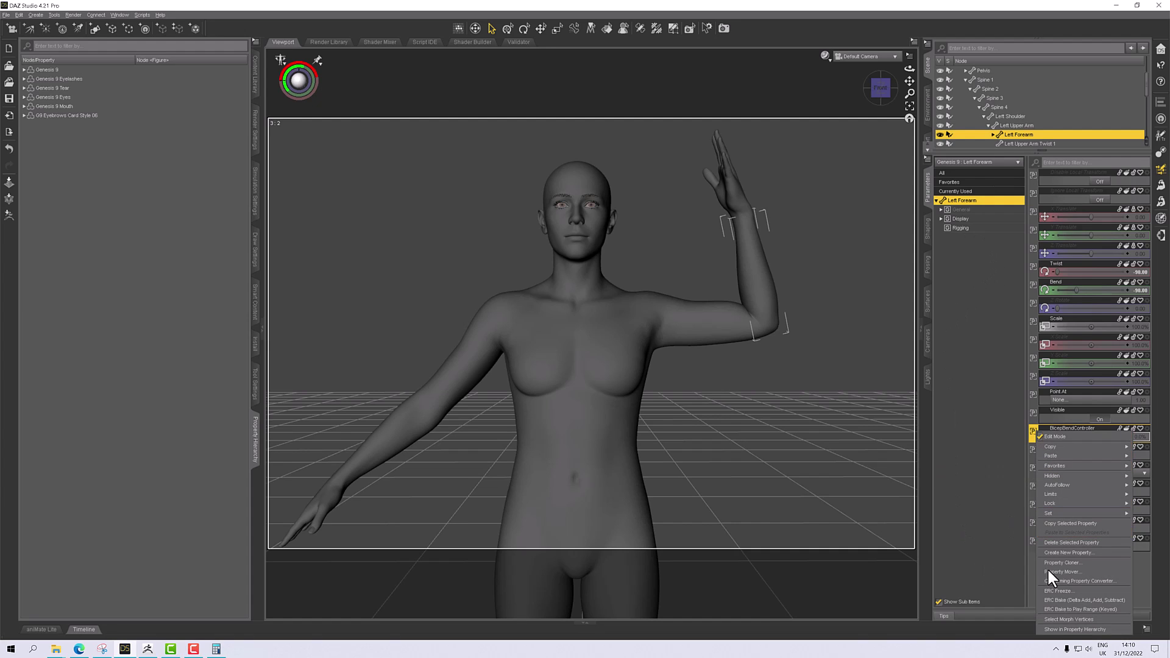
{"action": "left_click", "coordinate": [1057, 627]}
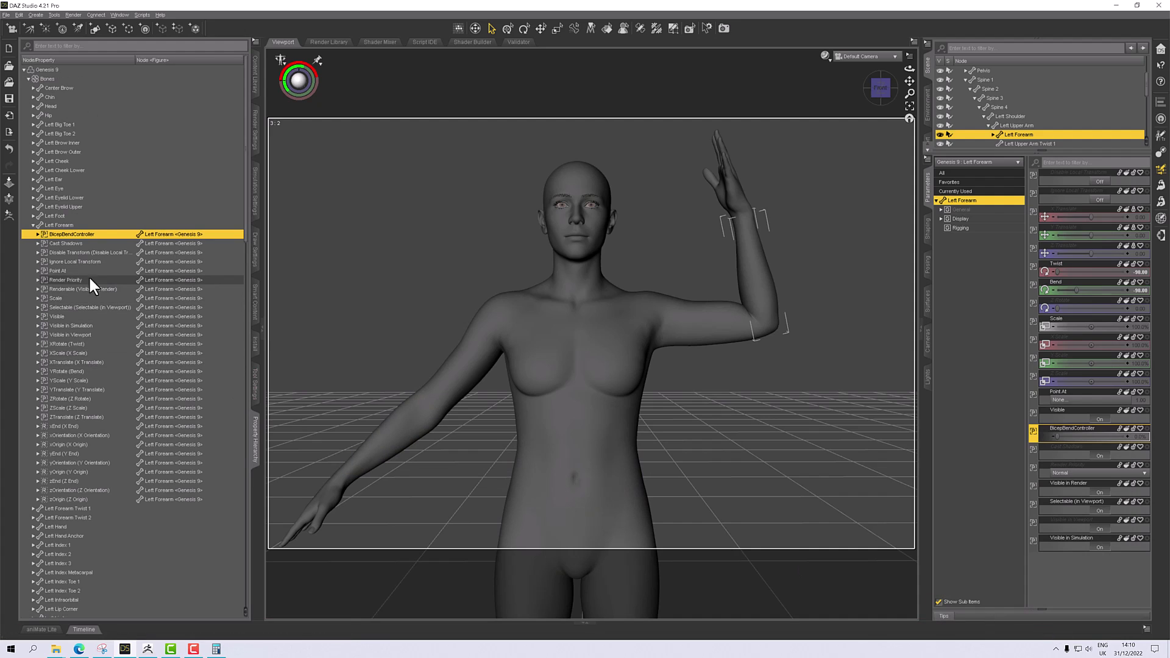
Set the scalar of BicepBendController's 1st Stage (Add/Subtract) link from the forearm's Bend to -0.0111111.
{"action": "left_click", "coordinate": [38, 234]}
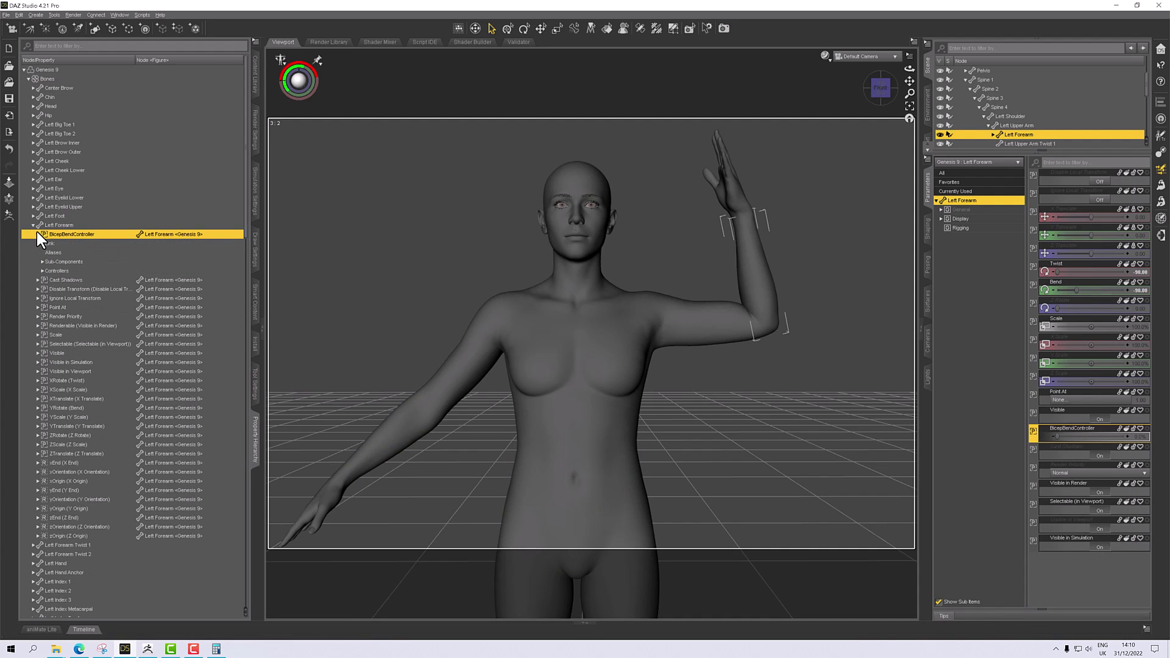
{"action": "left_click", "coordinate": [42, 270]}
{"action": "left_click", "coordinate": [48, 279]}
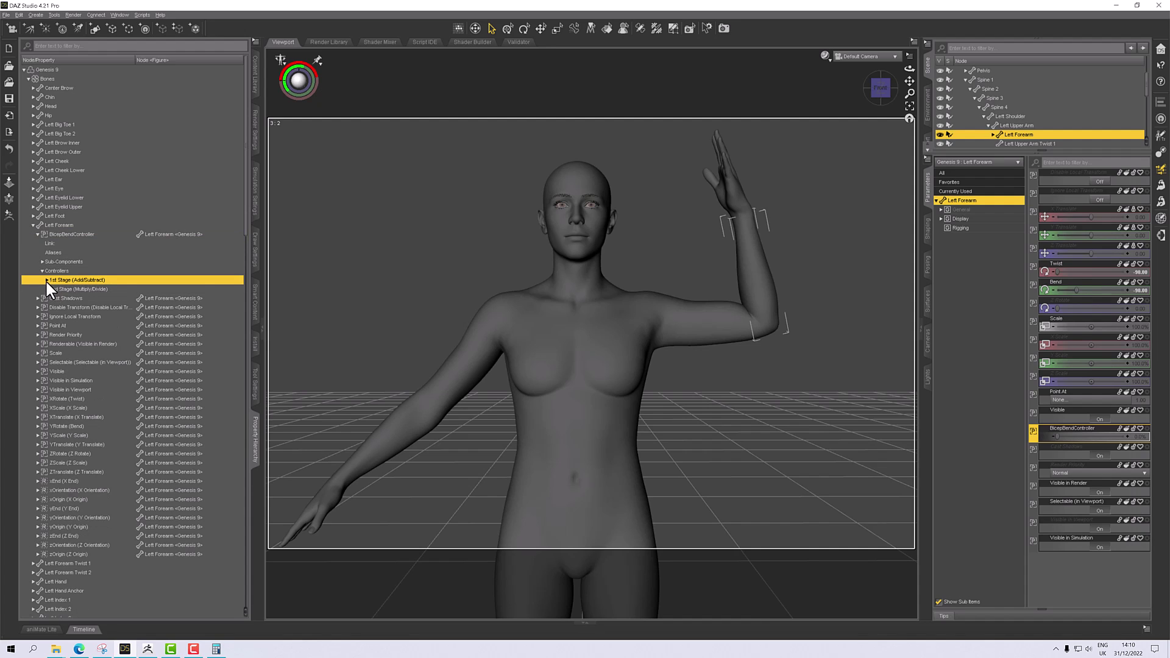
{"action": "left_click", "coordinate": [45, 280]}
{"action": "left_click", "coordinate": [50, 289]}
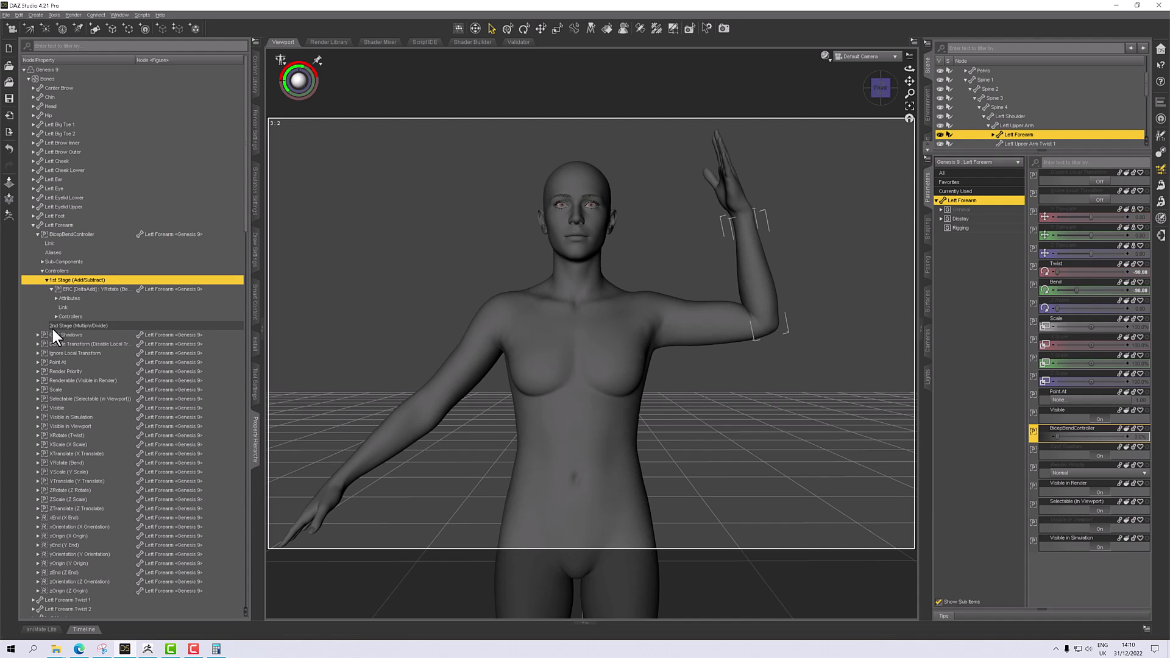
{"action": "left_click", "coordinate": [55, 298]}
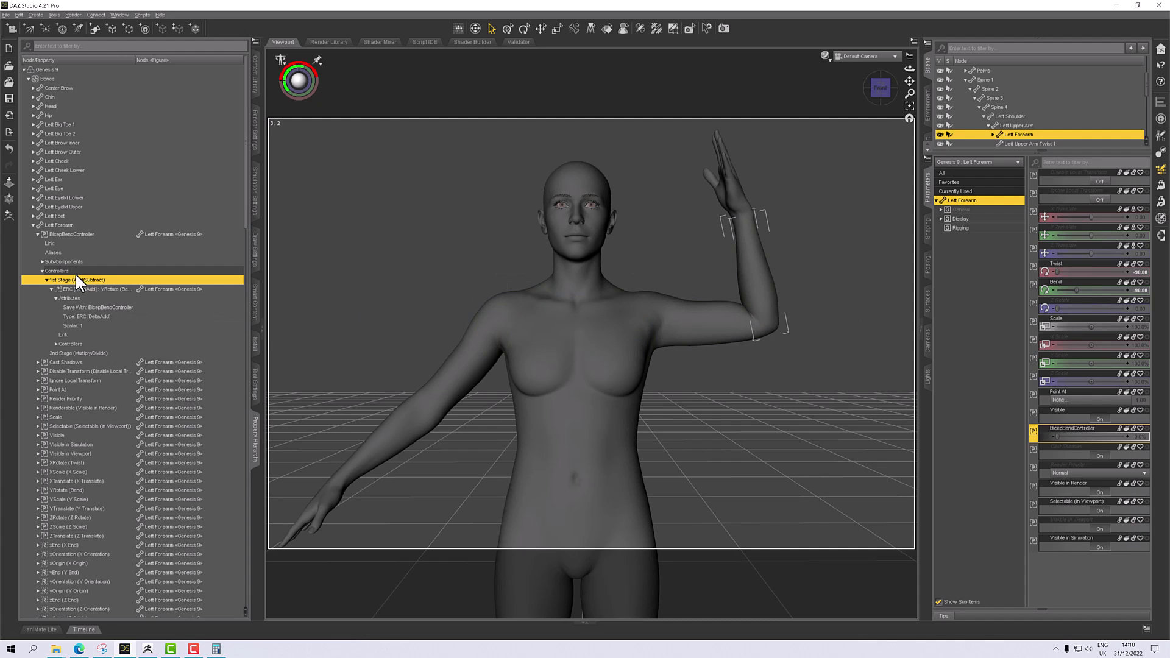
{"action": "left_click", "coordinate": [78, 325]}
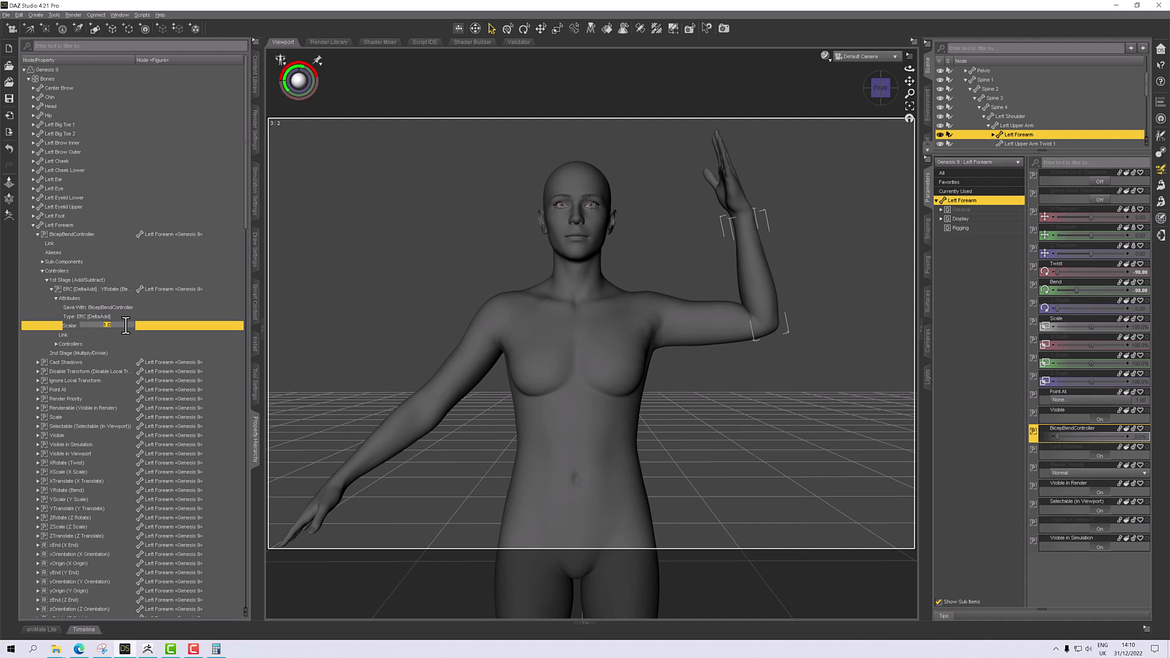
{"action": "type", "text": "-"}
{"action": "type", "text": "0.111111111111"}
{"action": "key", "text": "Return"}
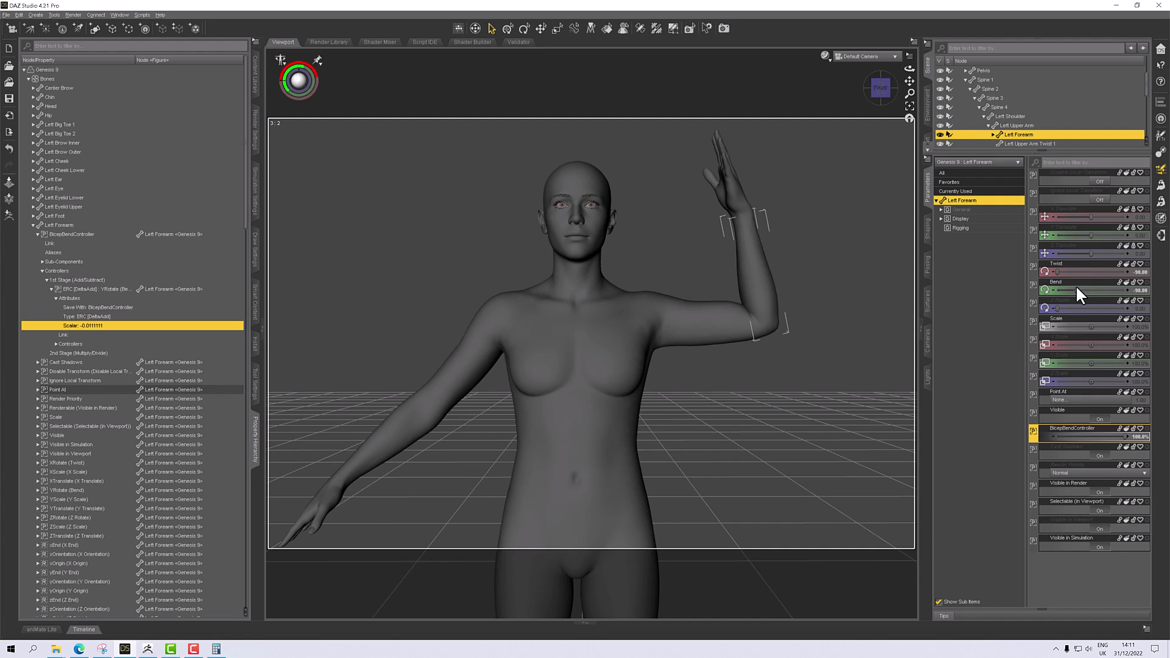
Vary the Left Forearm's Bend to test BicepBendController, and return the Bend to -90.
{"action": "mouse_move", "coordinate": [1077, 290]}
{"action": "left_mouse_down"}
{"action": "mouse_move", "coordinate": [1123, 292]}
{"action": "mouse_move", "coordinate": [1080, 291]}
{"action": "left_mouse_up"}
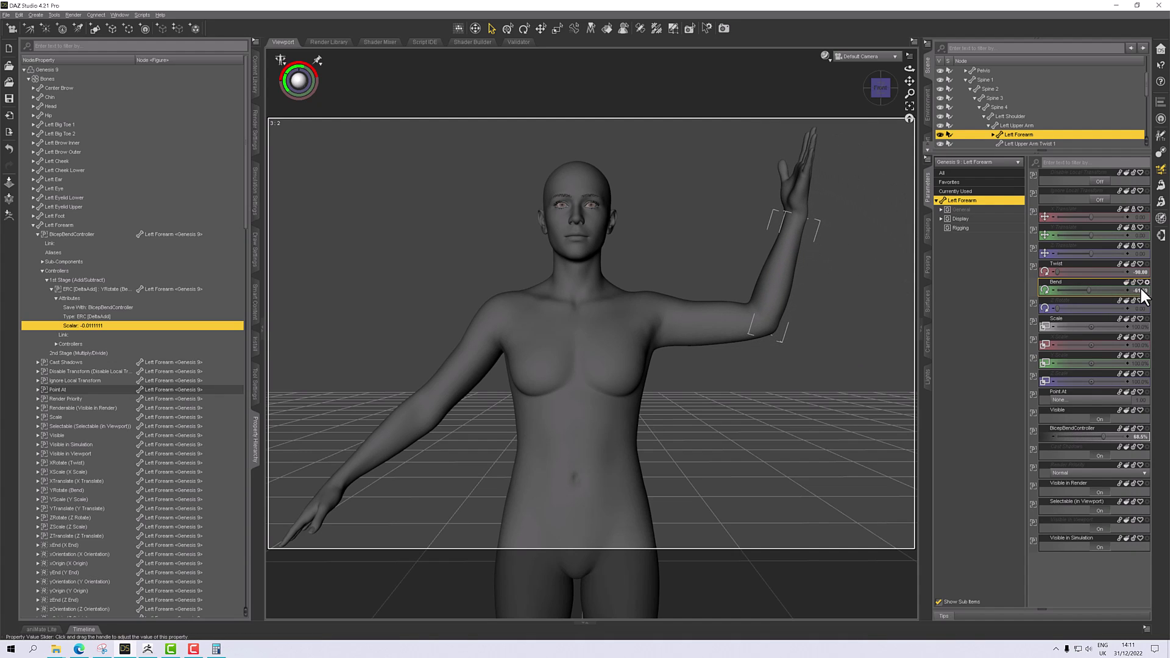
{"action": "left_click", "coordinate": [1137, 291]}
{"action": "type", "text": "-90"}
{"action": "key", "text": "Return"}
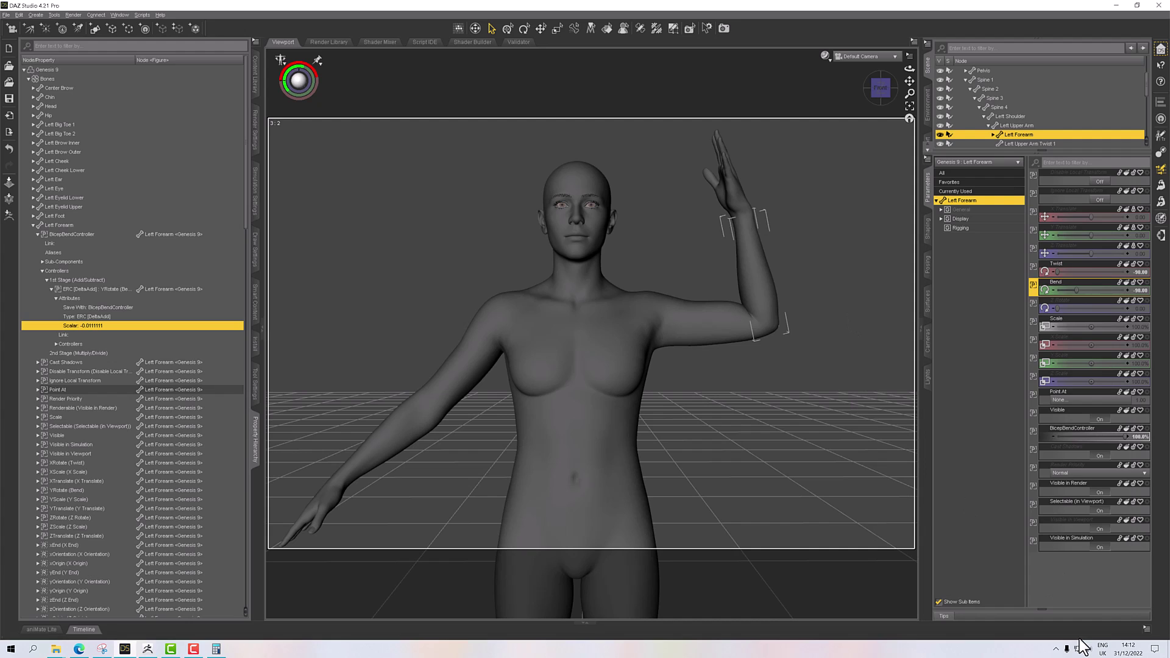
Create a float property named BicepTwistController on the Left Forearm, with a non-negative minimum.
{"action": "right_click", "coordinate": [1056, 565]}
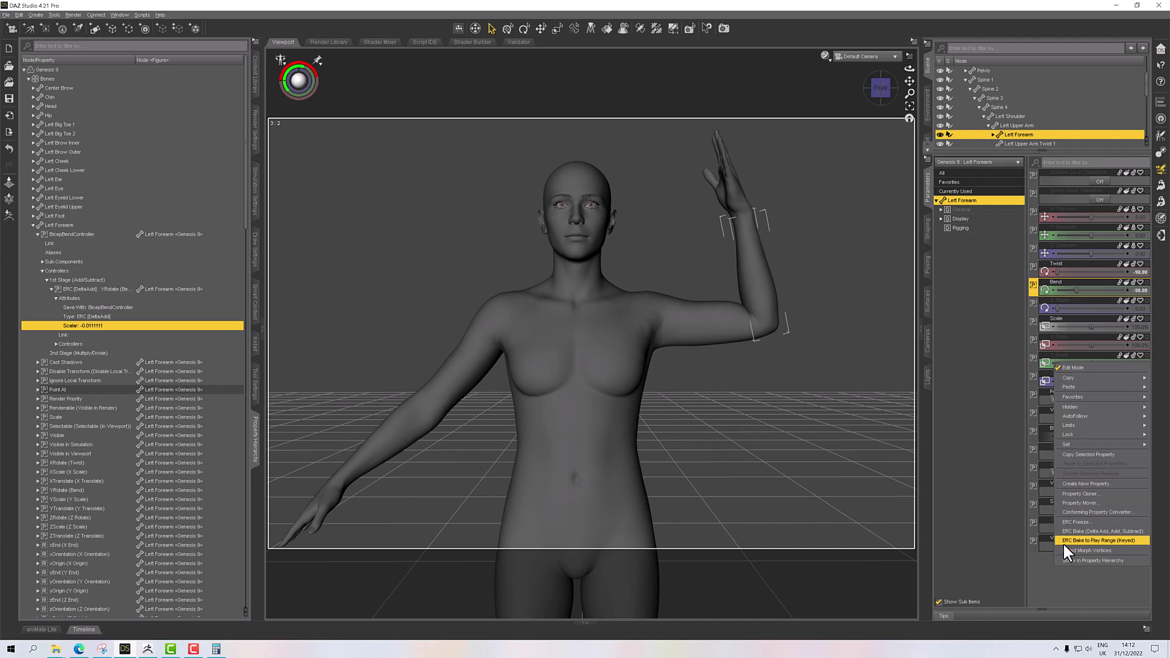
{"action": "right_click", "coordinate": [980, 562]}
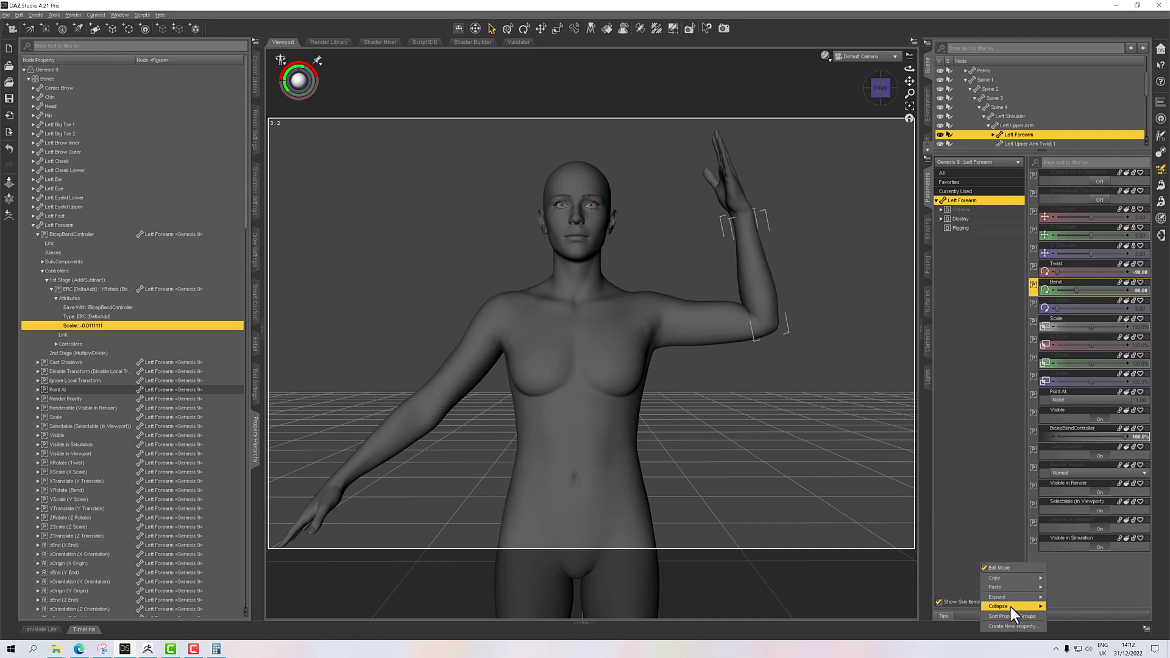
{"action": "left_click", "coordinate": [1011, 625]}
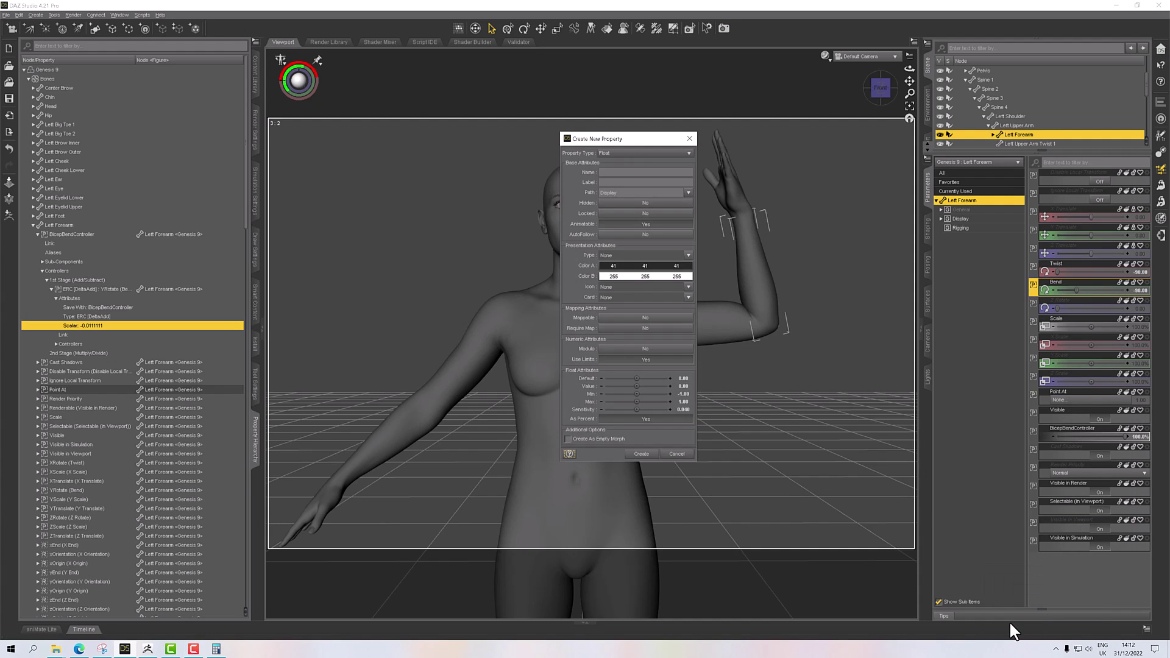
{"action": "left_click", "coordinate": [617, 174]}
{"action": "type", "text": "BicepTwistController"}
{"action": "left_click", "coordinate": [682, 395]}
{"action": "left_click", "coordinate": [640, 454]}
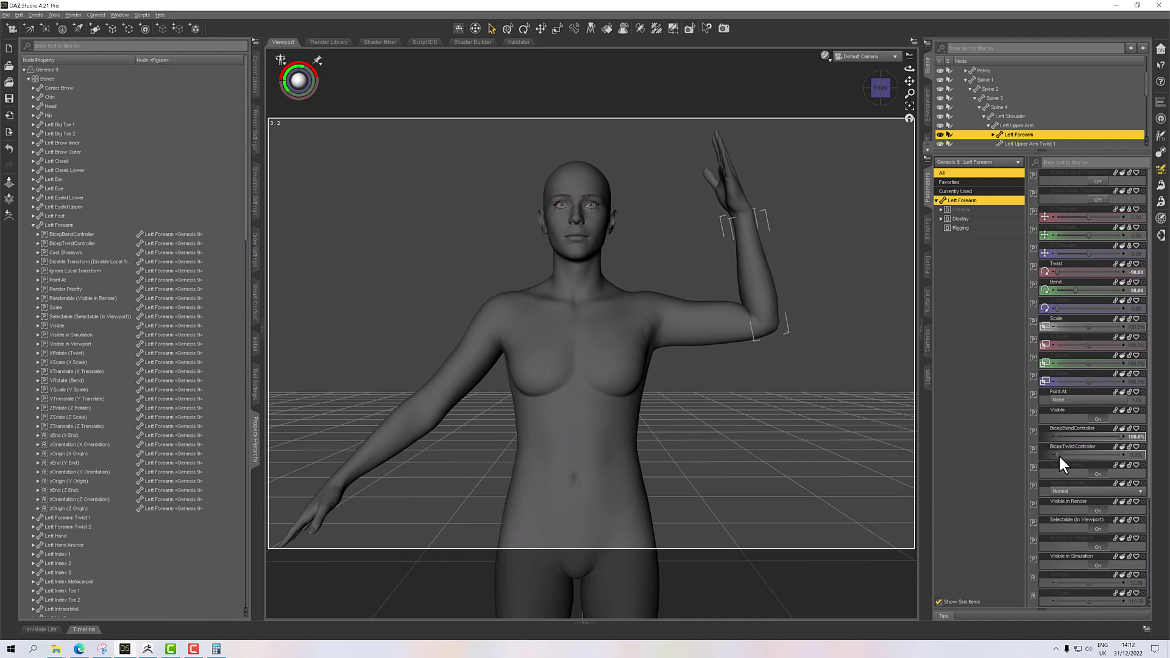
Show BicepTwistController in the Property Hierarchy and add the forearm's Twist as its 1st Stage (Add/Subtract) controller.
{"action": "right_click", "coordinate": [1030, 449]}
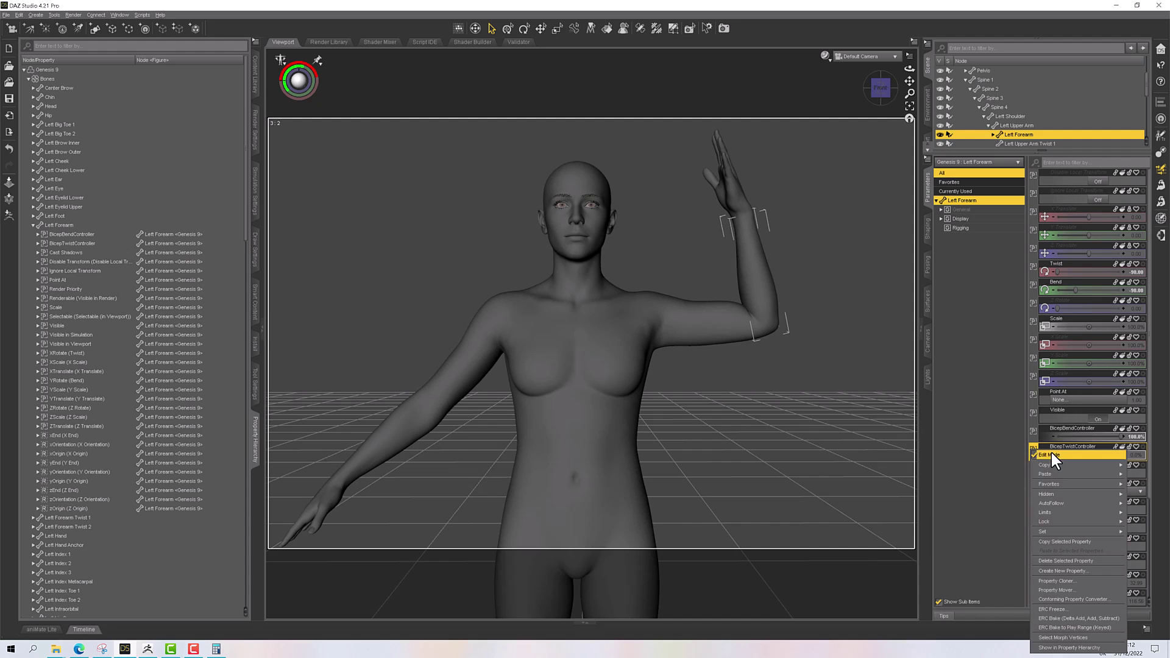
{"action": "left_click", "coordinate": [1048, 648]}
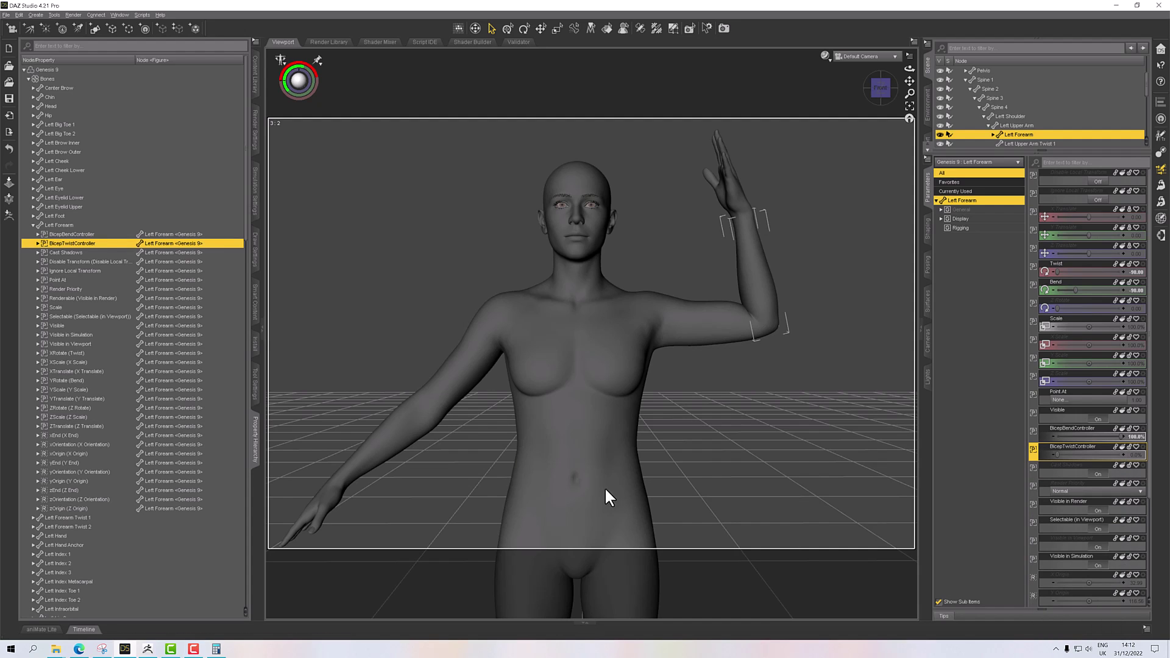
{"action": "left_click", "coordinate": [38, 243]}
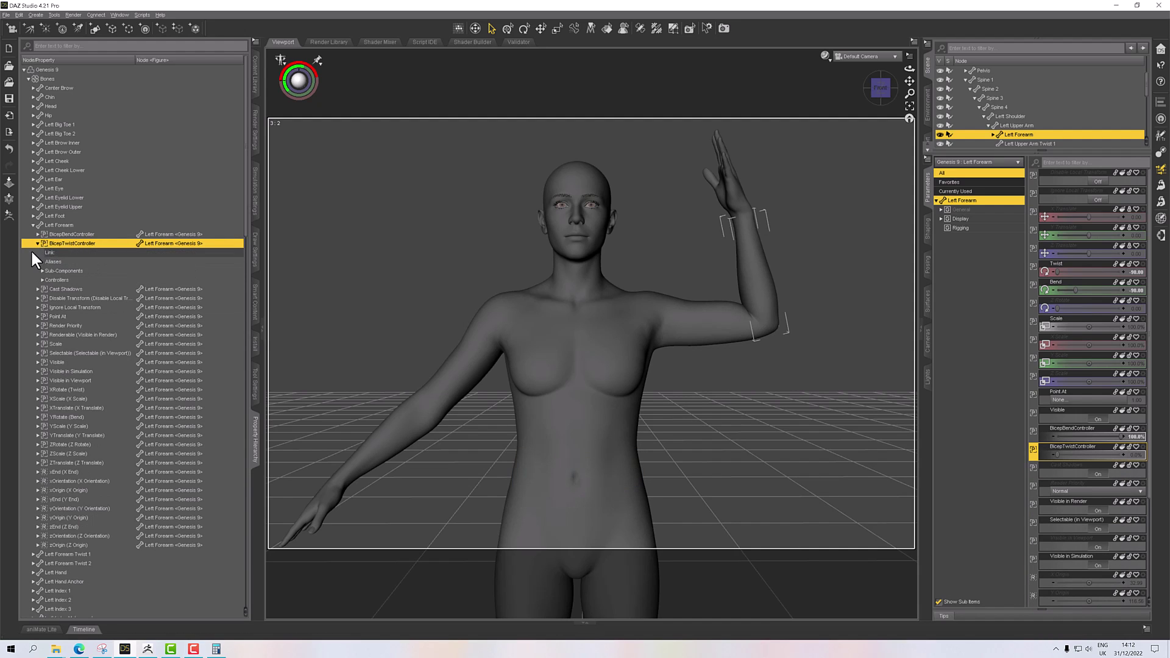
{"action": "left_click", "coordinate": [43, 280]}
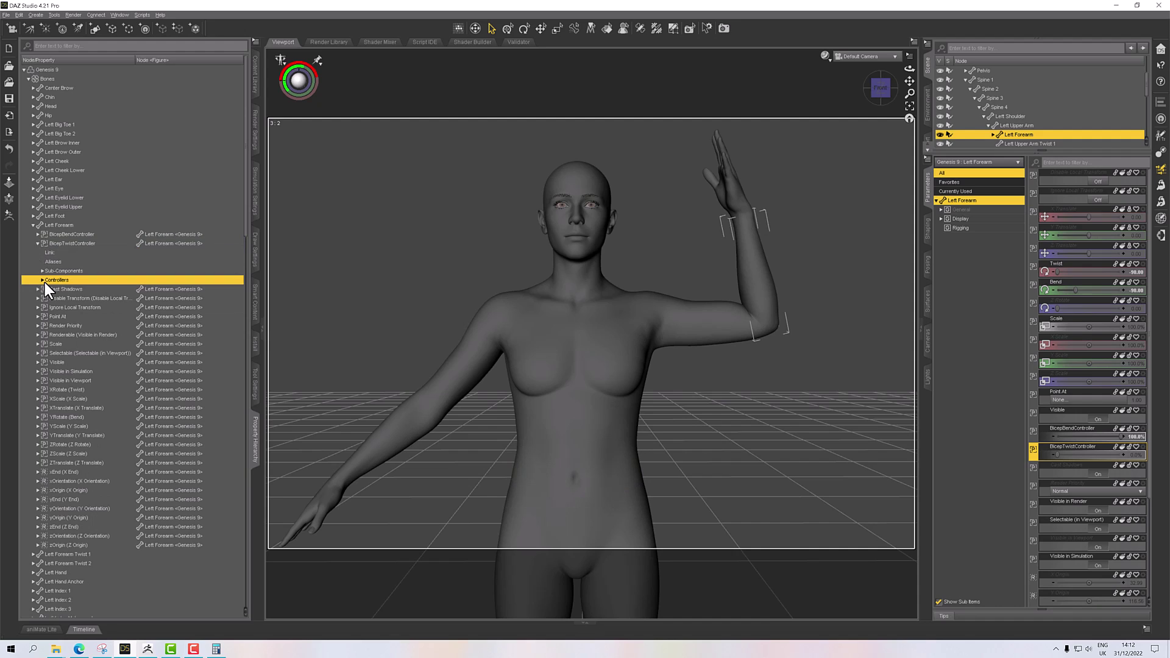
{"action": "left_click", "coordinate": [42, 279]}
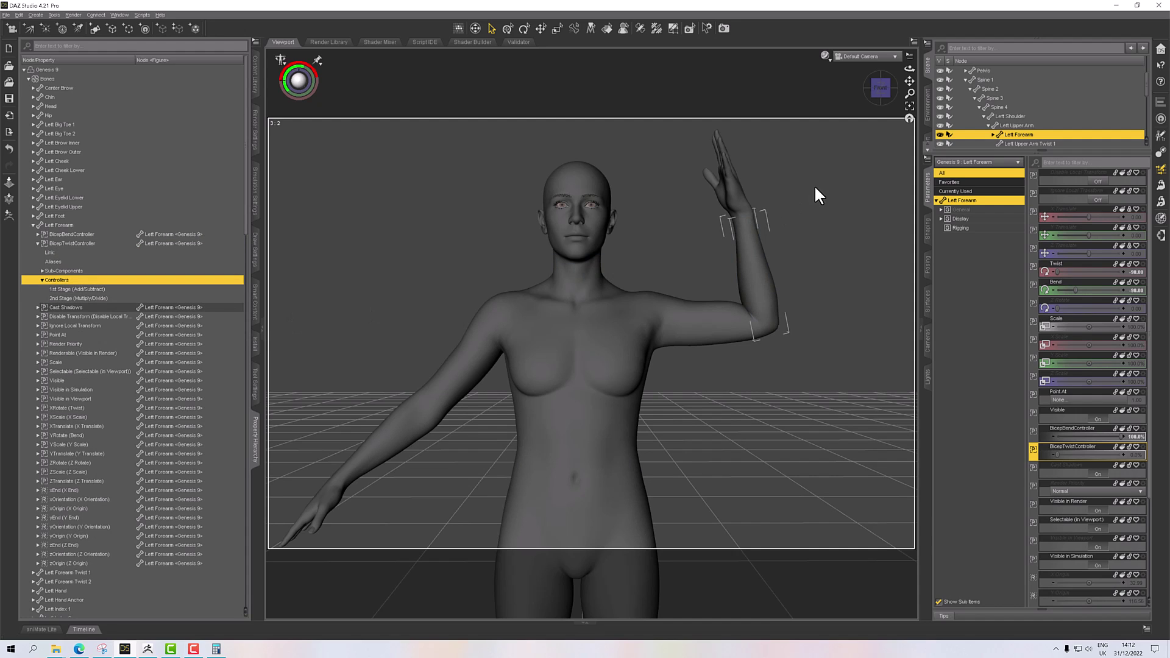
{"action": "left_click_drag", "start_coordinate": [1033, 268], "coordinate": [115, 287]}
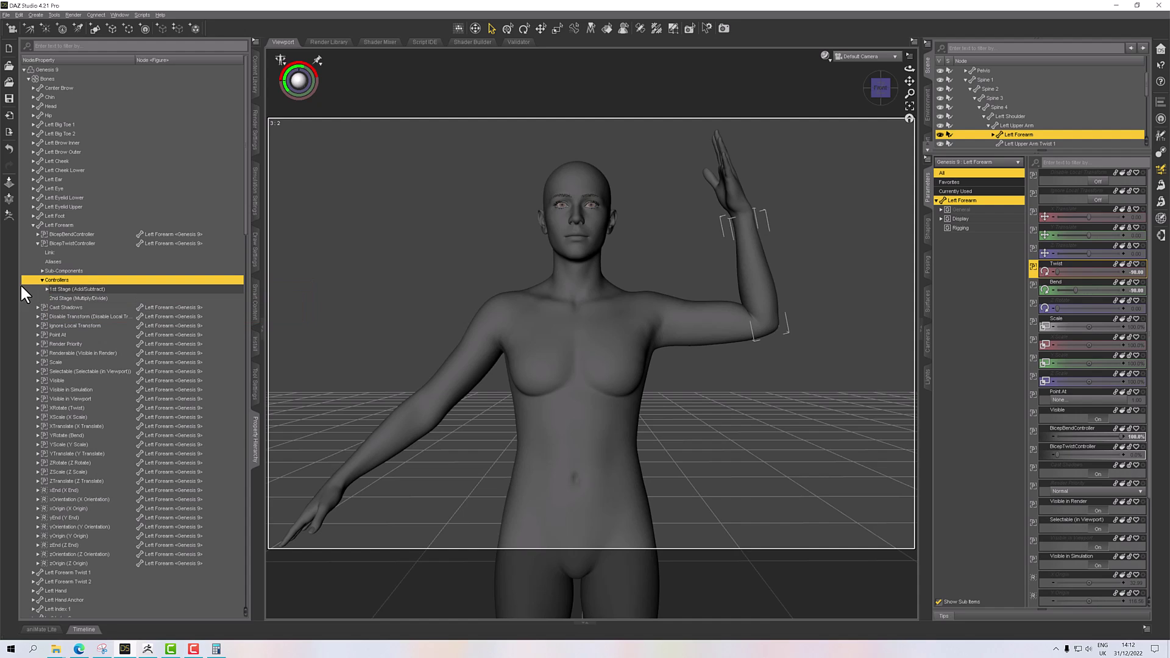
Set the scalar of BicepTwistController's Twist link to -0.0111111 and vary the forearm's Twist to test it.
{"action": "left_click", "coordinate": [46, 289]}
{"action": "left_click", "coordinate": [51, 298]}
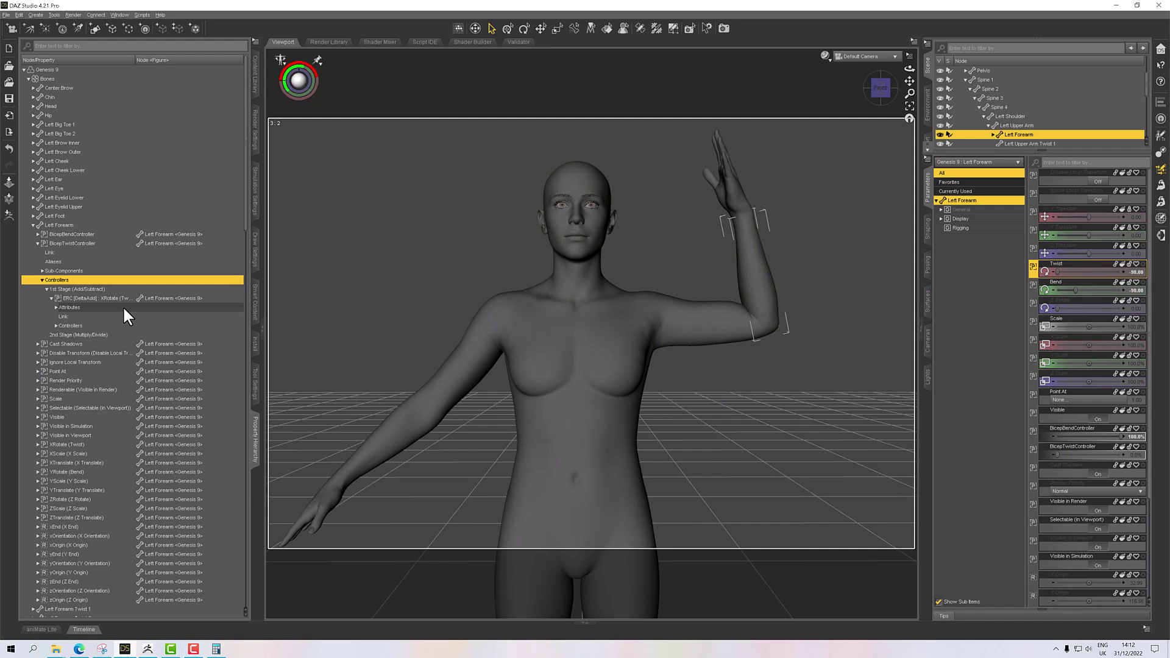
{"action": "left_click", "coordinate": [53, 307]}
{"action": "left_click", "coordinate": [79, 334]}
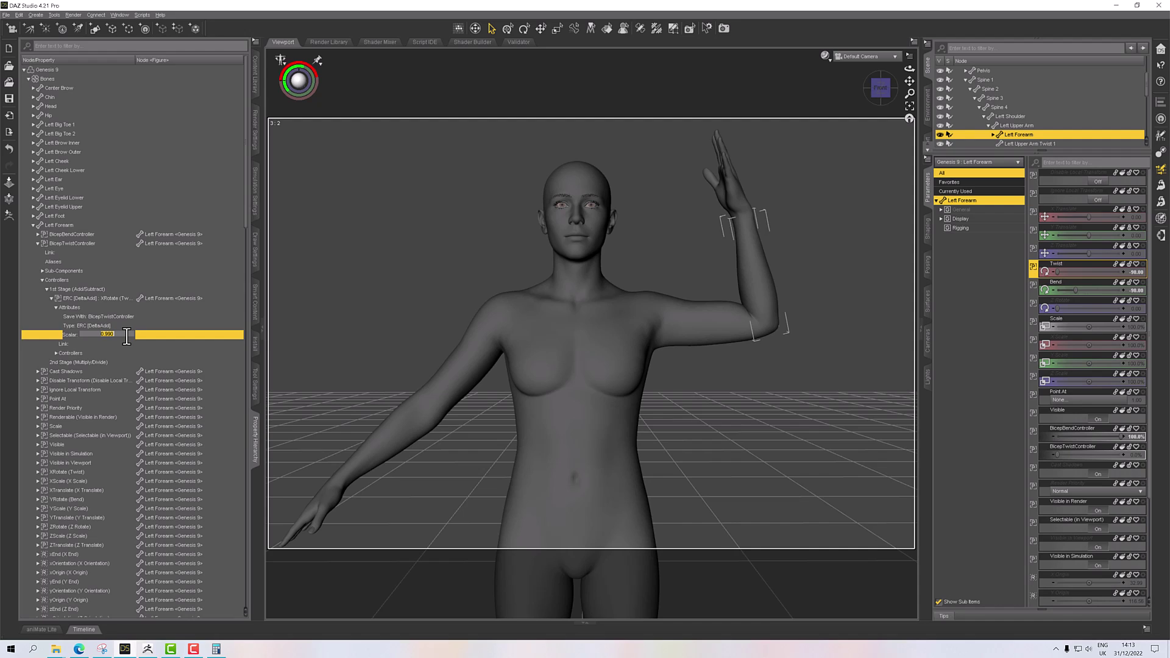
{"action": "key", "text": "BackSpace"}
{"action": "type", "text": "-0.111111111111"}
{"action": "key", "text": "Return"}
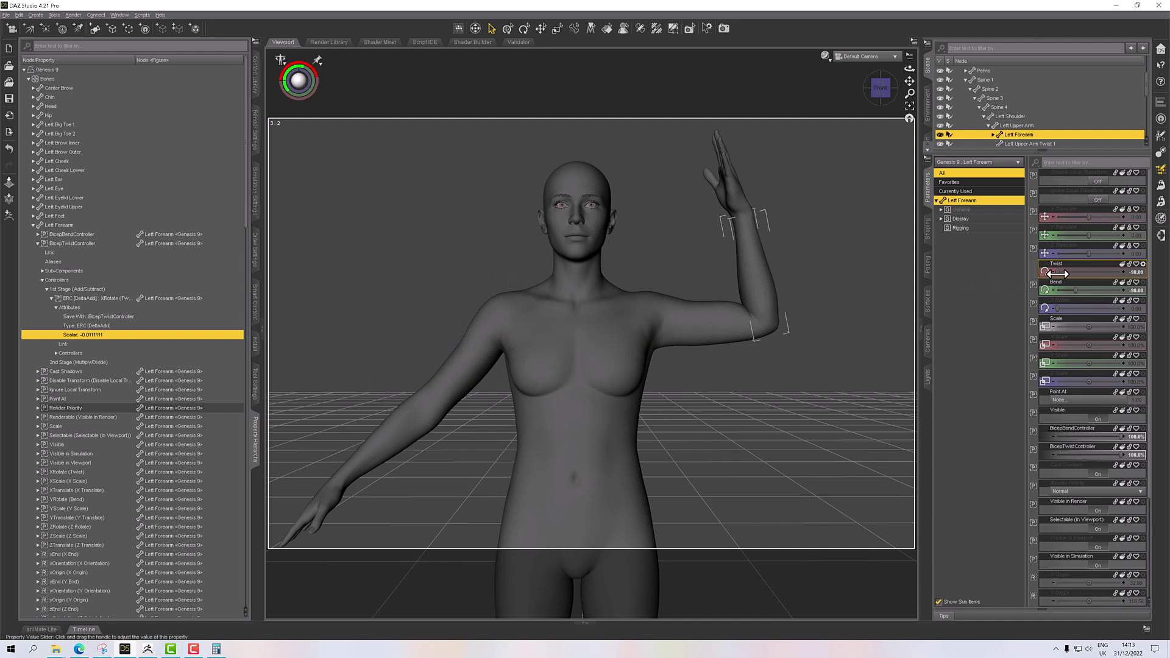
{"action": "left_click_drag", "start_coordinate": [1058, 273], "coordinate": [994, 272]}
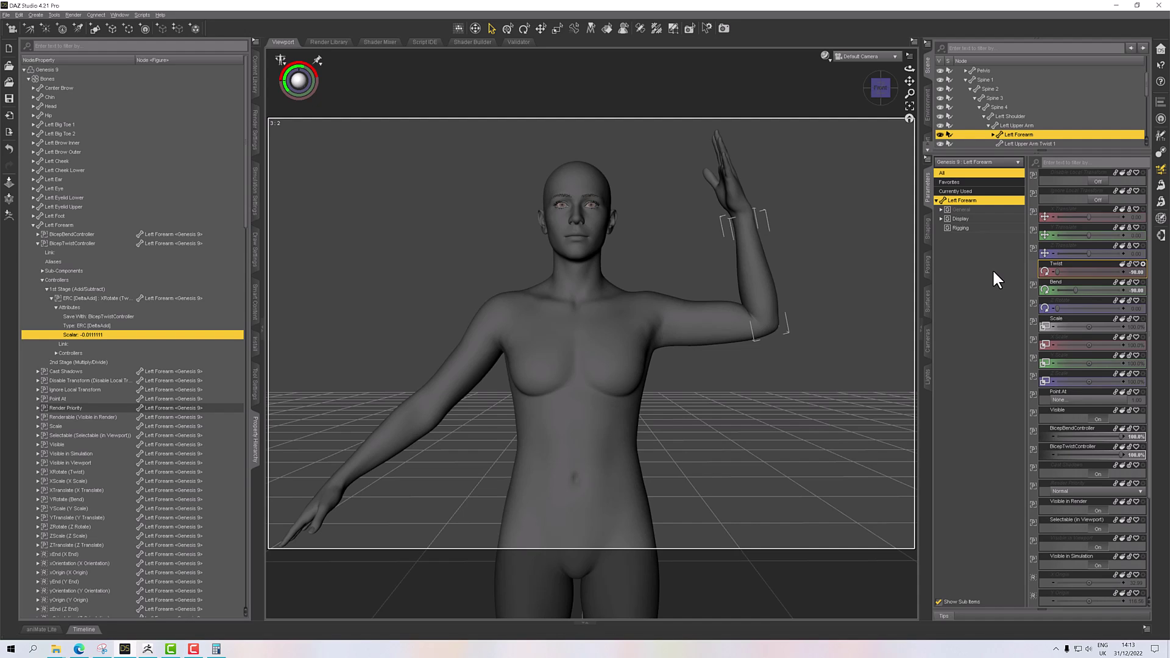
Add BicepTwistController as a 2nd Stage (Multiply/Divide) controller of BicepBendController in the Property Hierarchy.
{"action": "left_click", "coordinate": [1052, 423]}
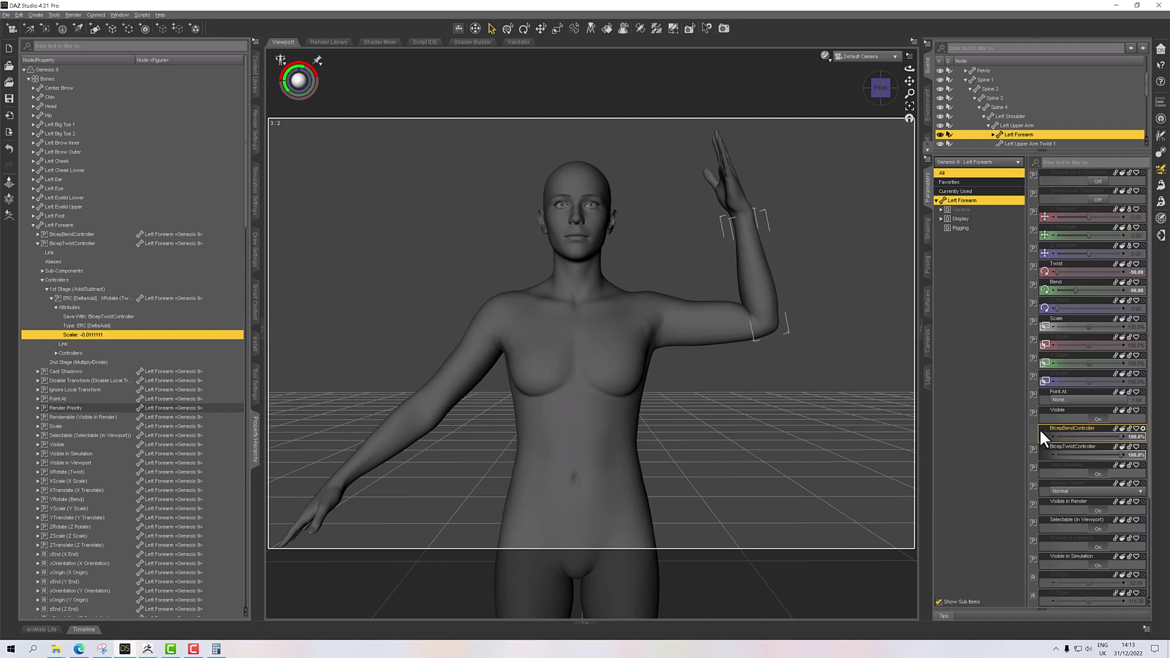
{"action": "right_click", "coordinate": [1034, 429]}
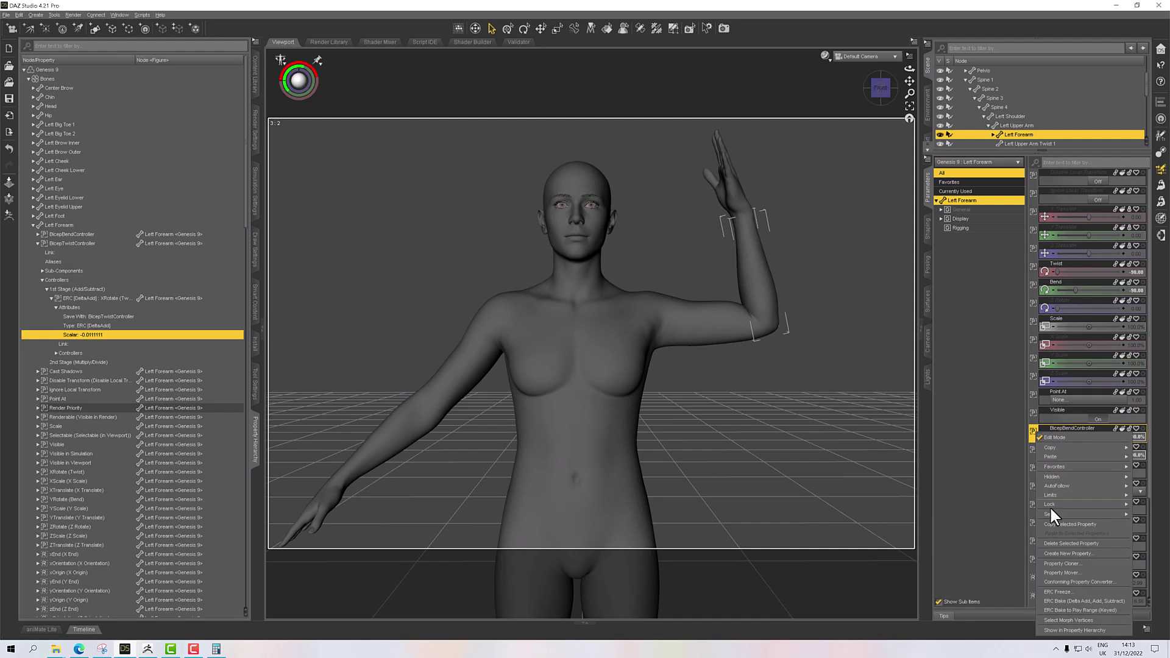
{"action": "left_click", "coordinate": [1061, 630]}
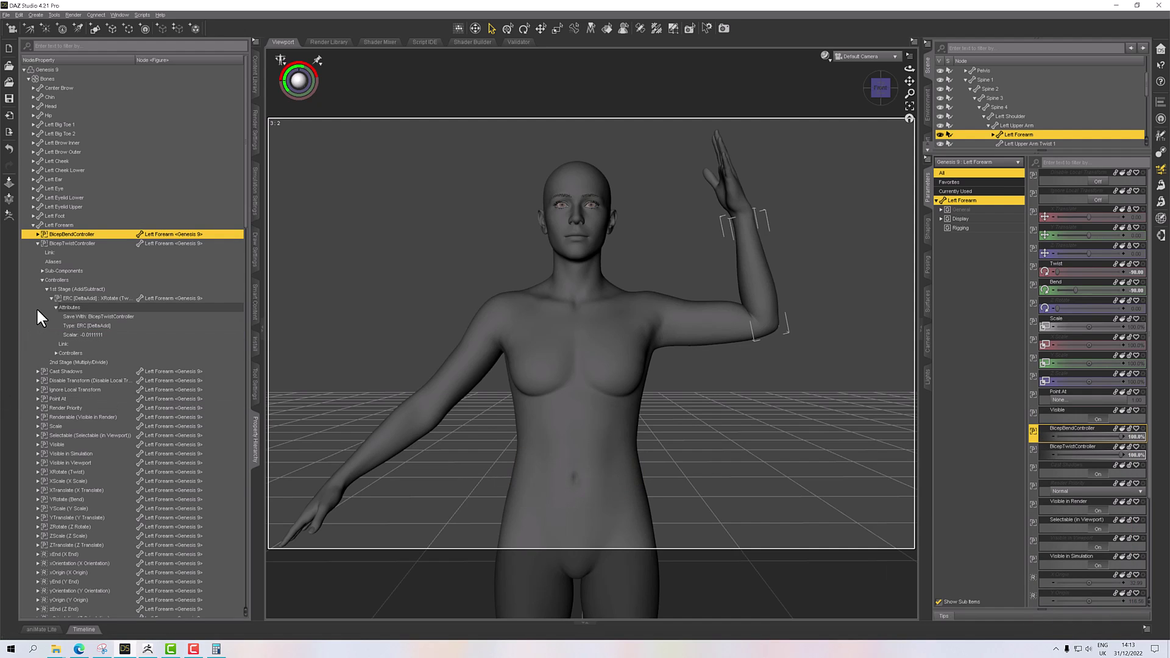
{"action": "left_click", "coordinate": [37, 234]}
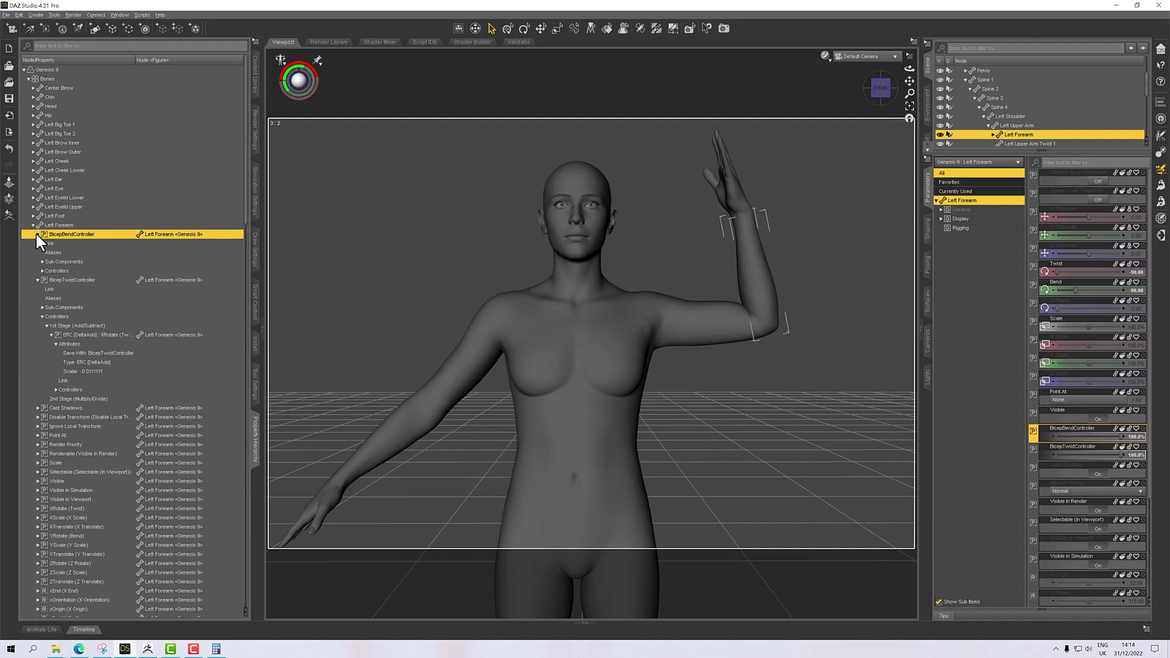
{"action": "left_click", "coordinate": [41, 270]}
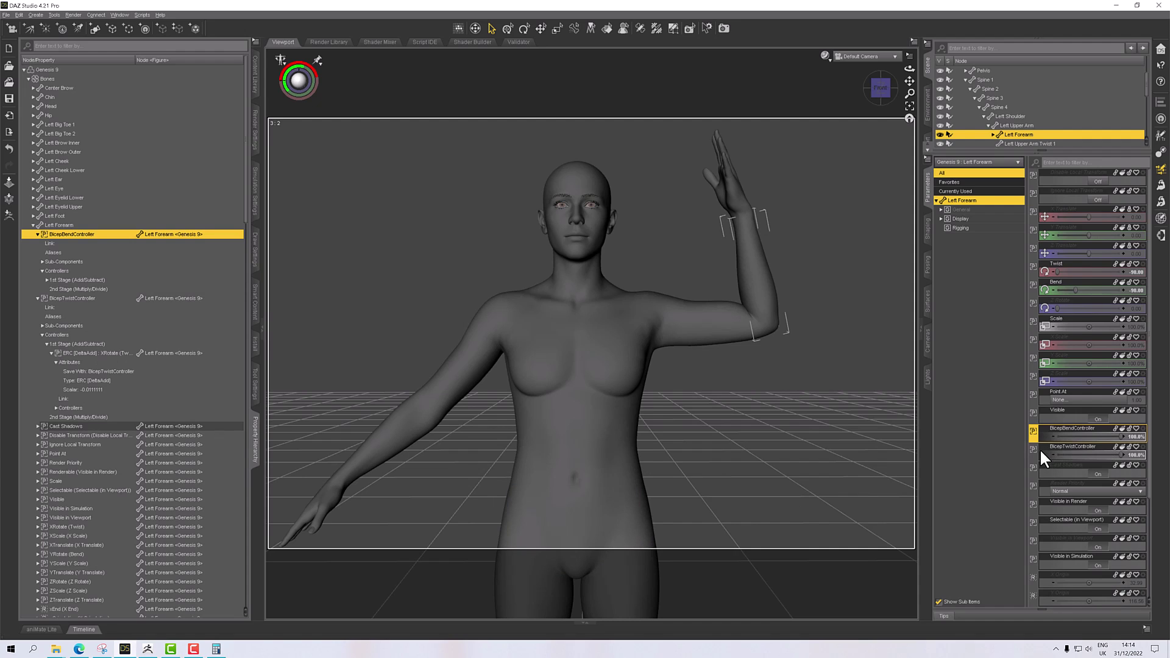
{"action": "left_click_drag", "start_coordinate": [1036, 446], "coordinate": [83, 291]}
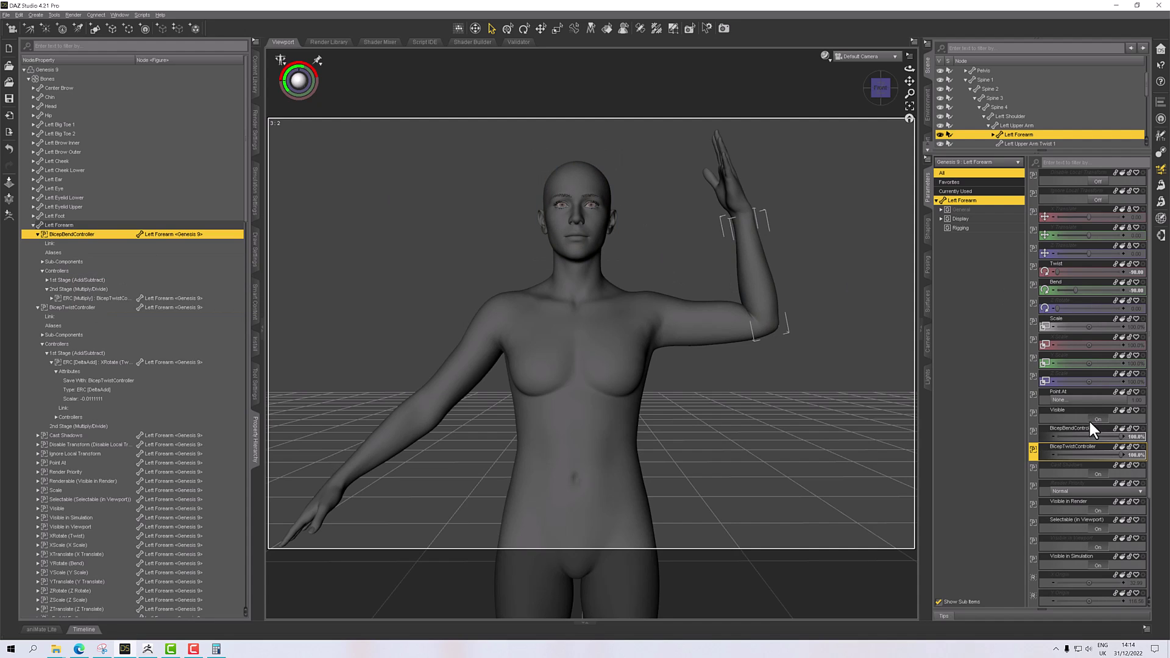
Vary the Left Forearm's Bend to test the multiplied controllers, then set Bend to -99.
{"action": "left_click_drag", "start_coordinate": [1074, 290], "coordinate": [1034, 272]}
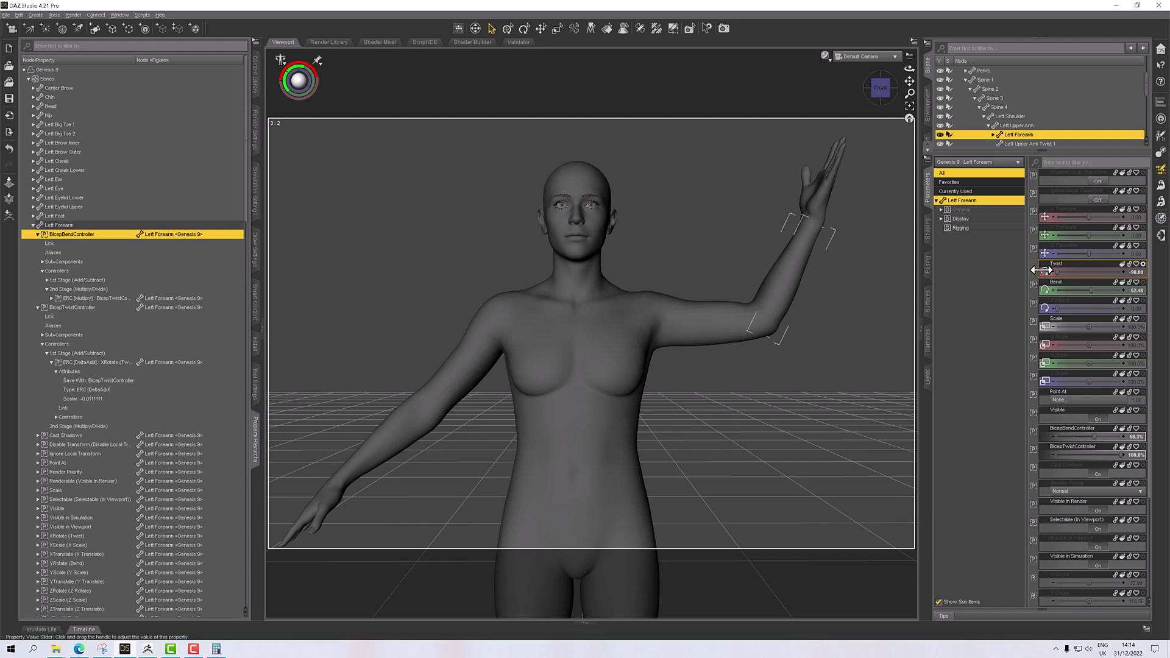
{"action": "left_click", "coordinate": [1134, 288]}
{"action": "type", "text": "-990"}
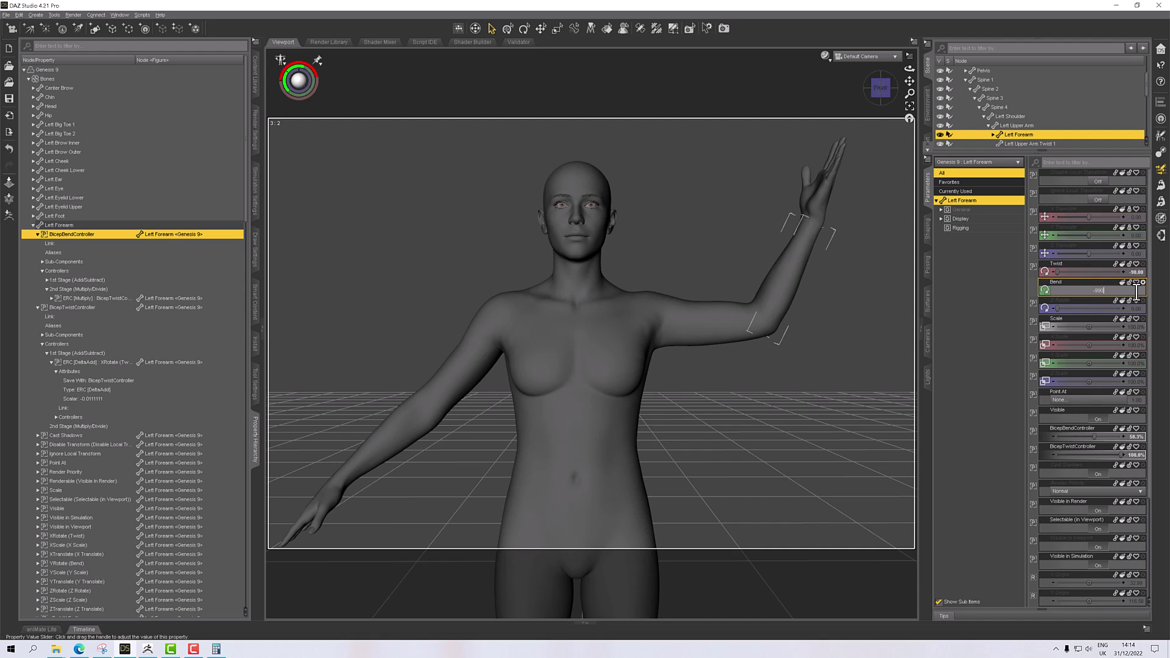
{"action": "key", "text": "Return"}
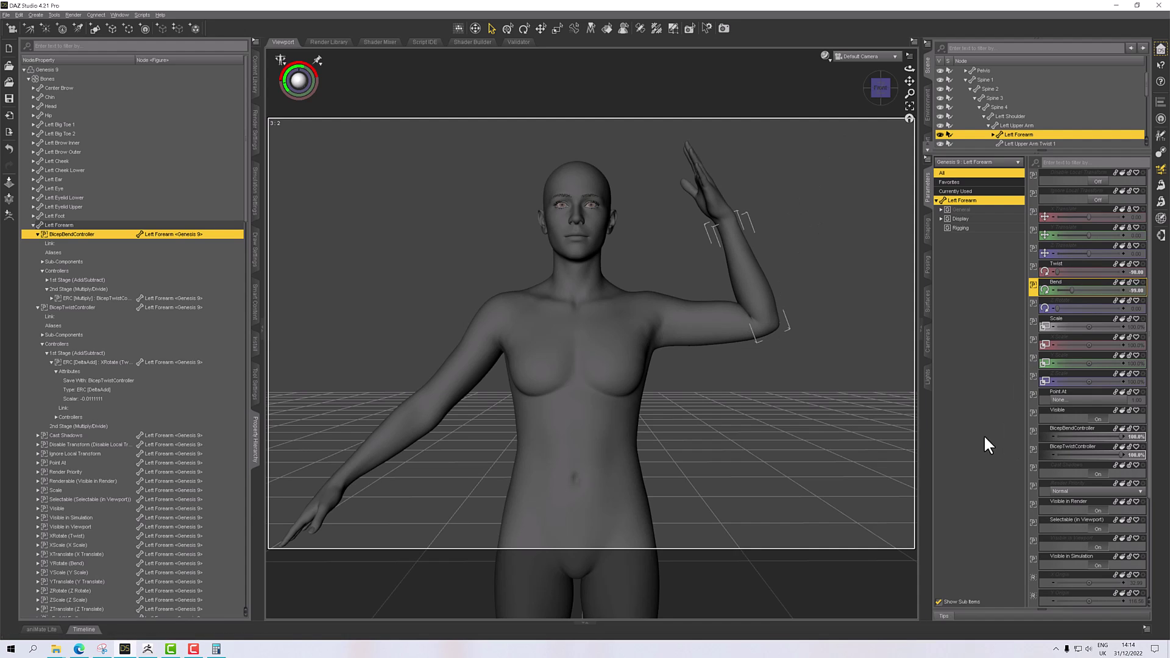
Expand the Sub-Components of BicepBendController in the Property Hierarchy and select the Genesis 9 figure in the scene.
{"action": "double_click", "coordinate": [70, 261]}
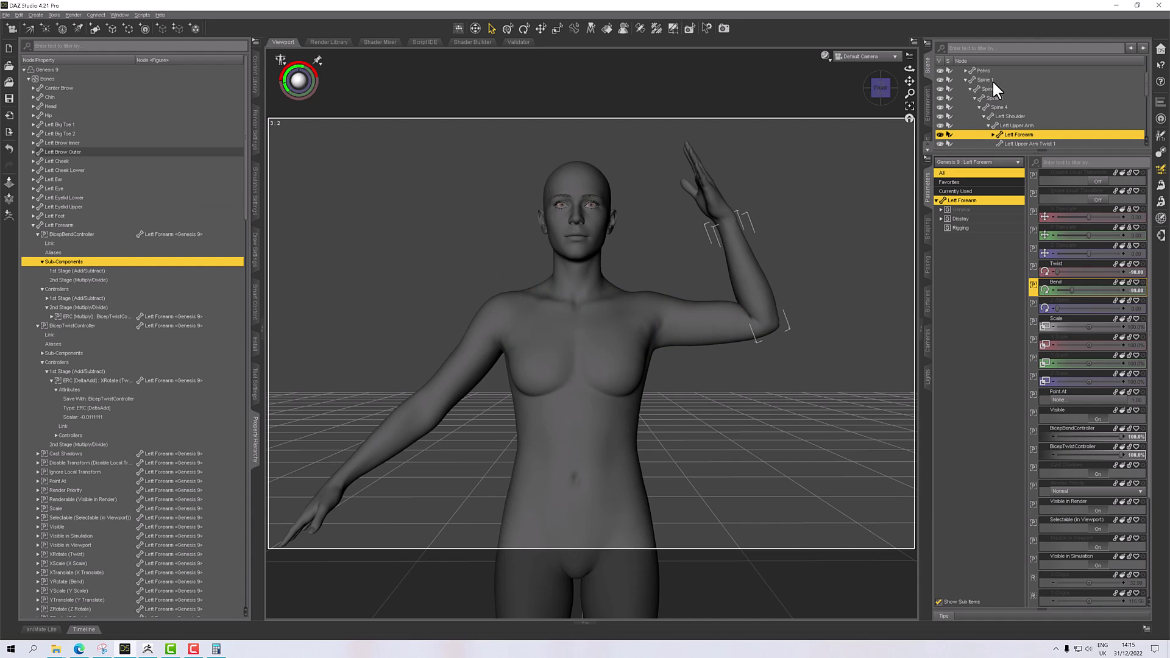
{"action": "scroll", "coordinate": [994, 85], "scroll_direction": "up", "scroll_amount": 2}
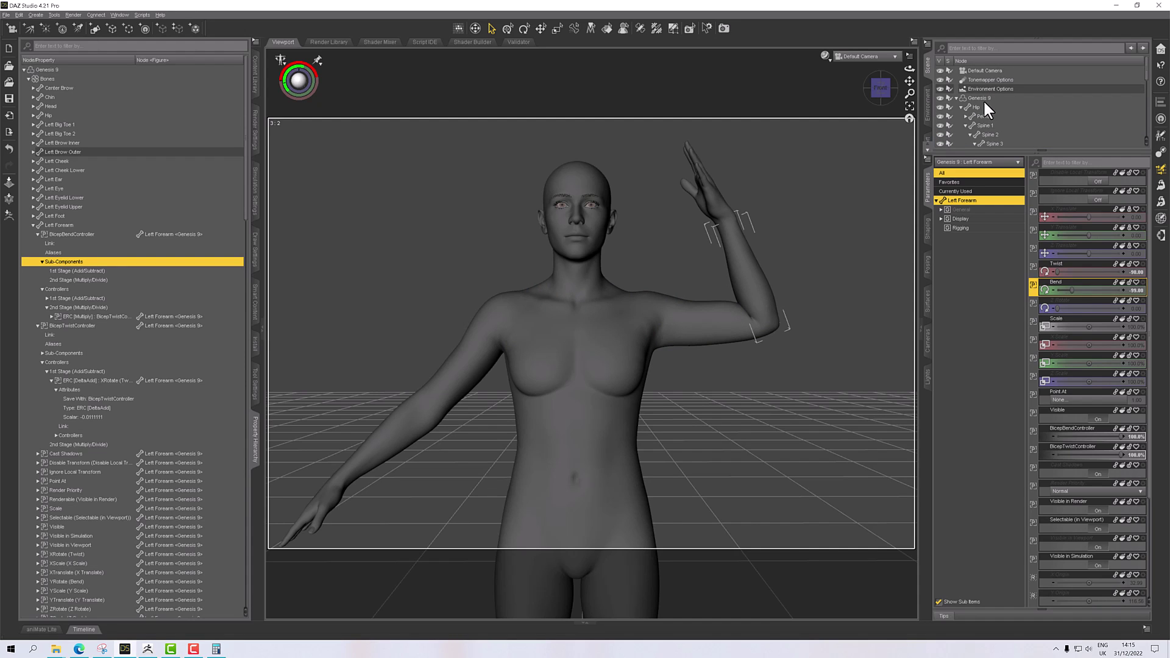
{"action": "left_click", "coordinate": [982, 98]}
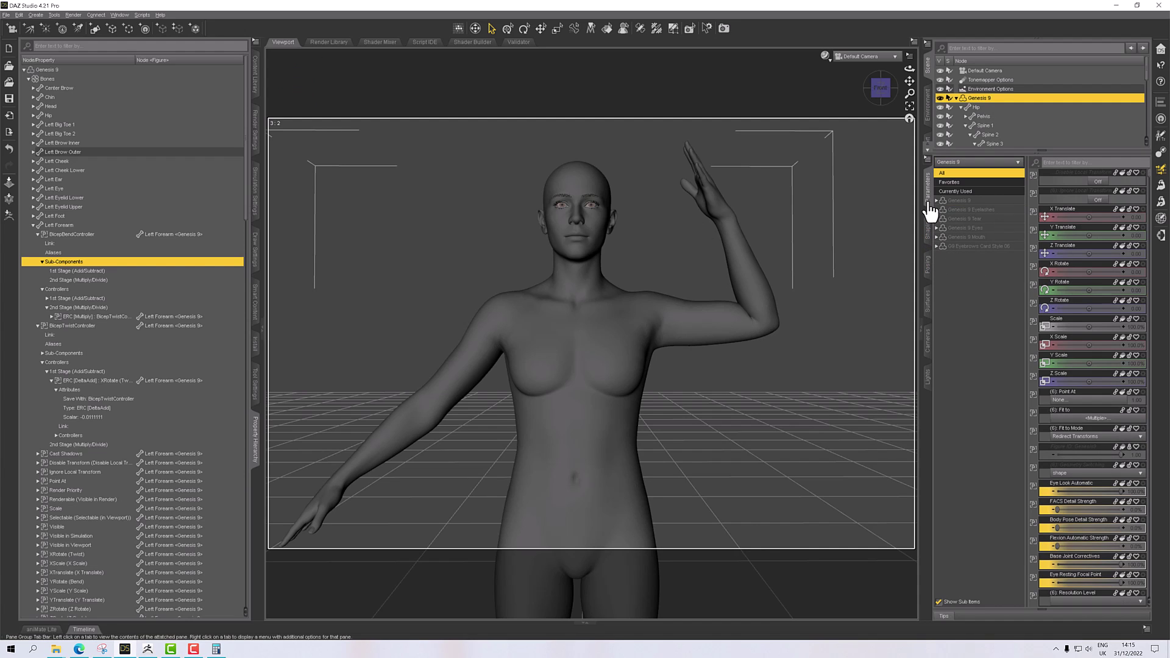
{"action": "left_click", "coordinate": [932, 243]}
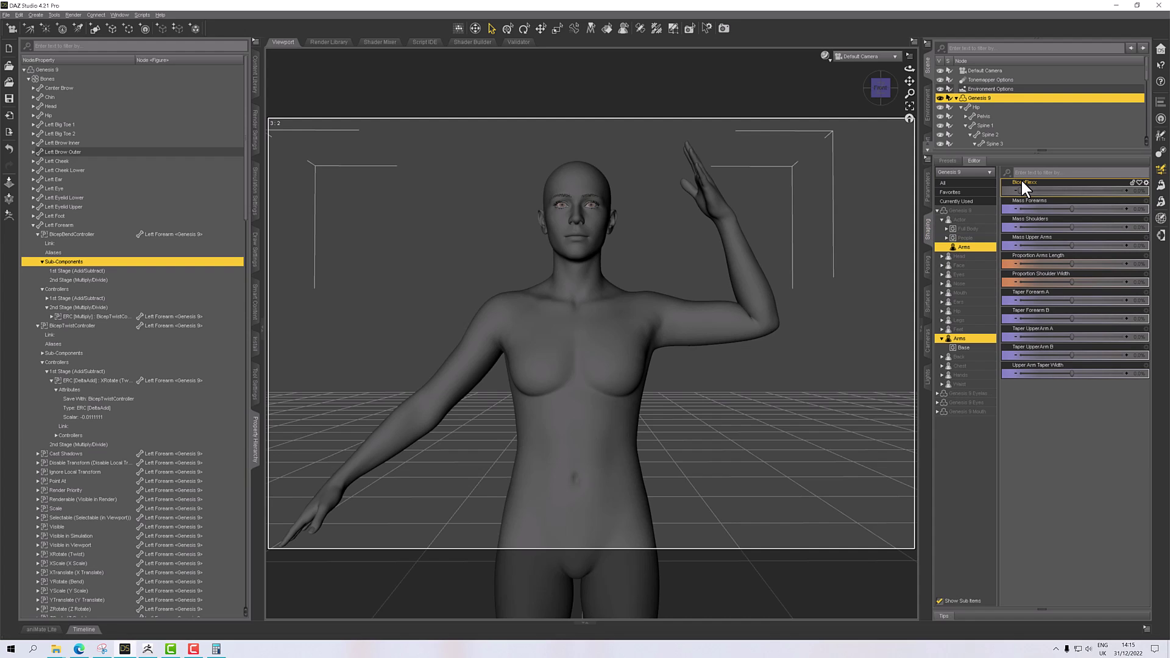
{"action": "right_click", "coordinate": [970, 428]}
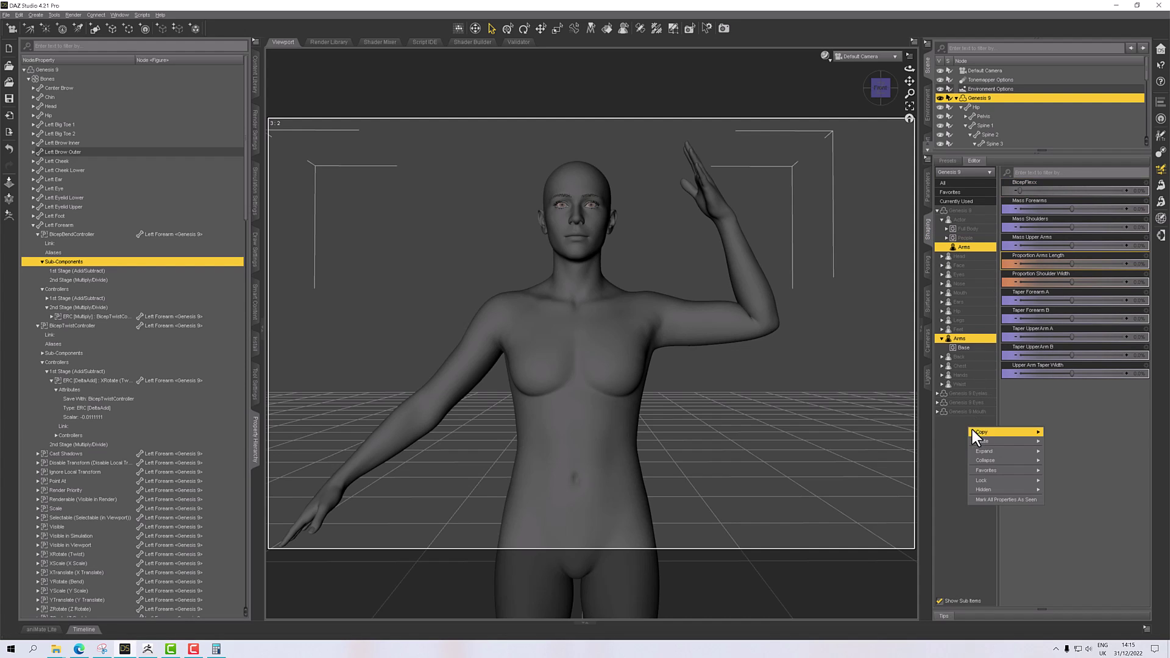
{"action": "mouse_move", "coordinate": [990, 431]}
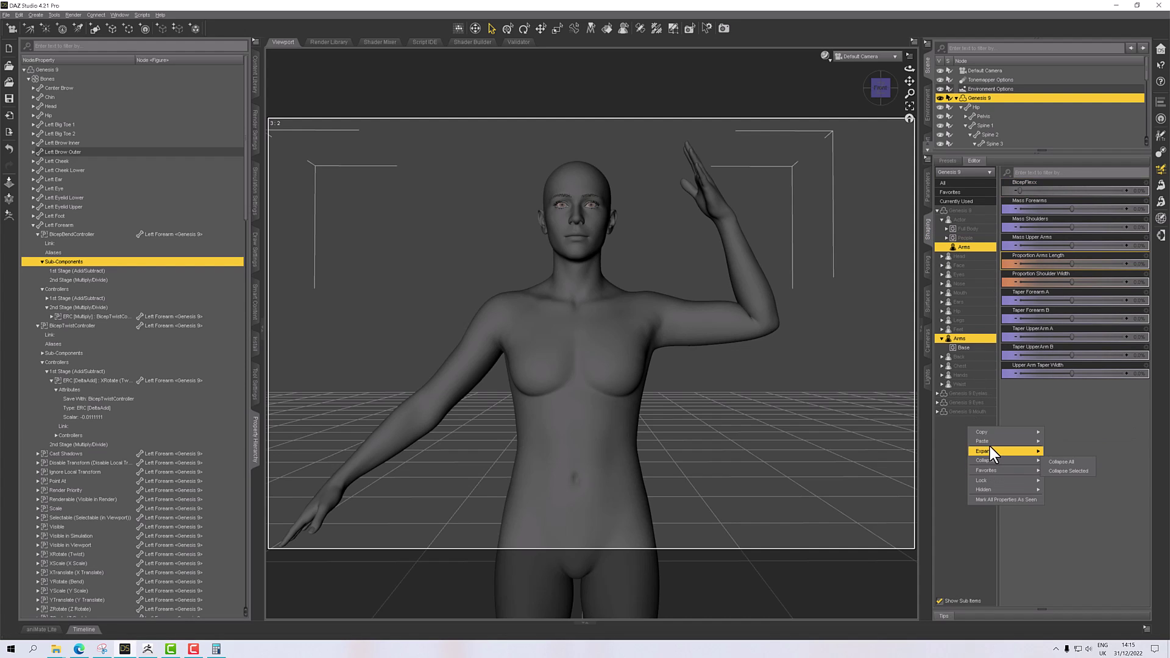
{"action": "left_click", "coordinate": [955, 441]}
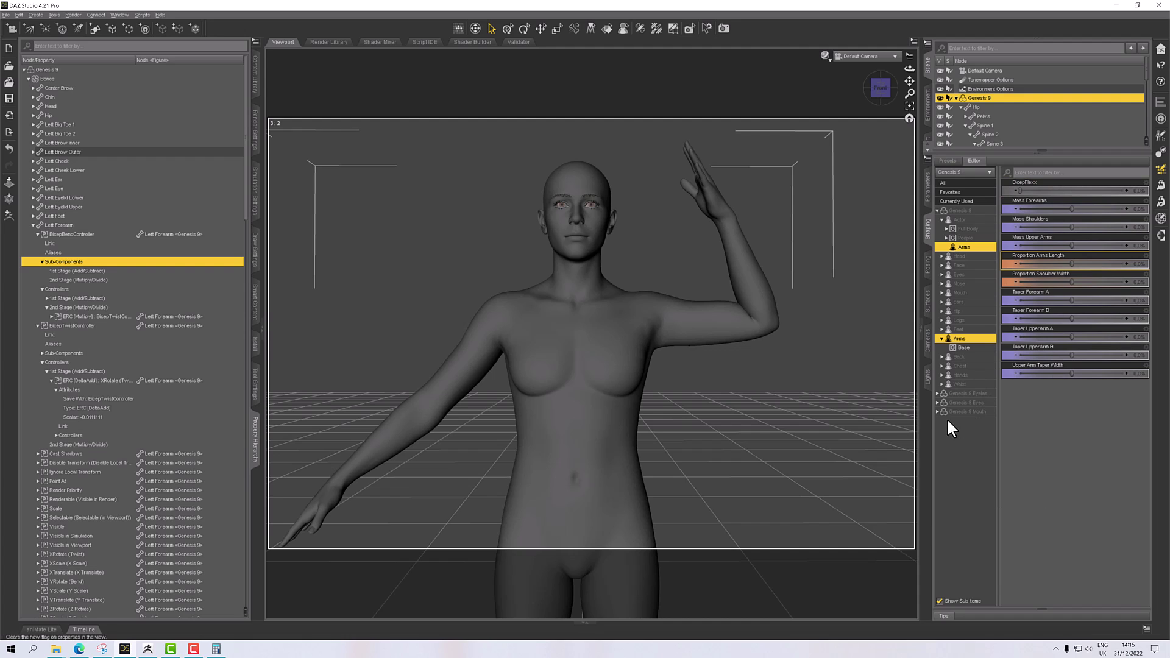
Add Genesis 9's BicepFlexx morph from the Actor > Arms parameters as a 1st Stage (Add/Subtract) sub-component of BicepBendController.
{"action": "left_click", "coordinate": [929, 194]}
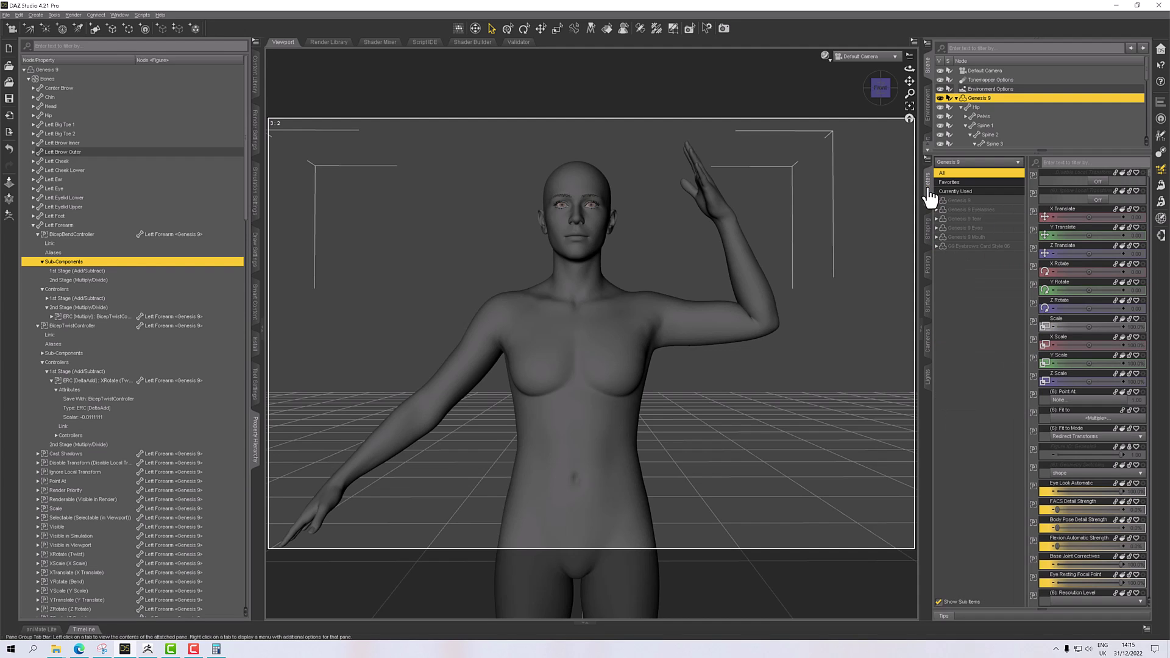
{"action": "left_click", "coordinate": [958, 202]}
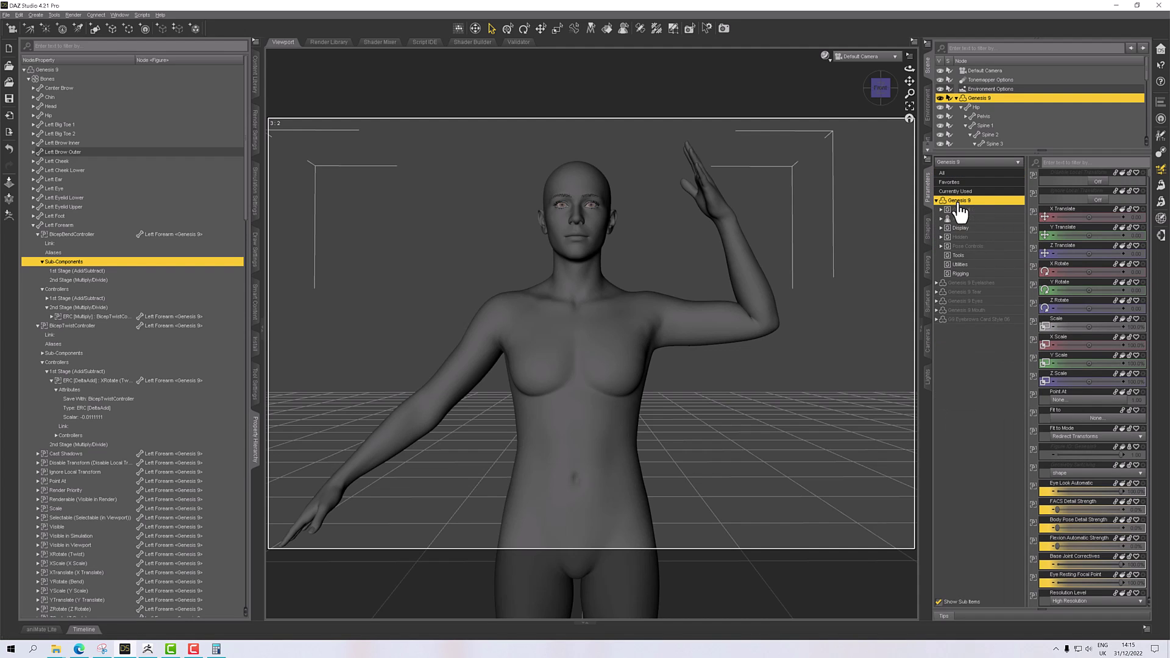
{"action": "left_click", "coordinate": [962, 221]}
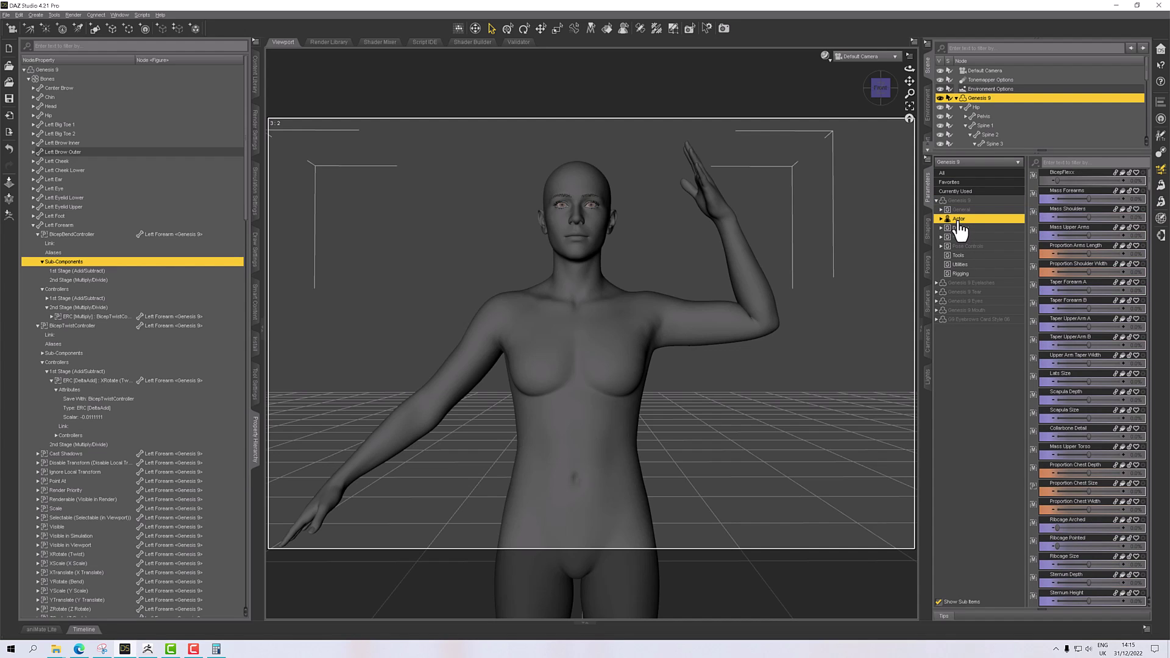
{"action": "left_click", "coordinate": [963, 228]}
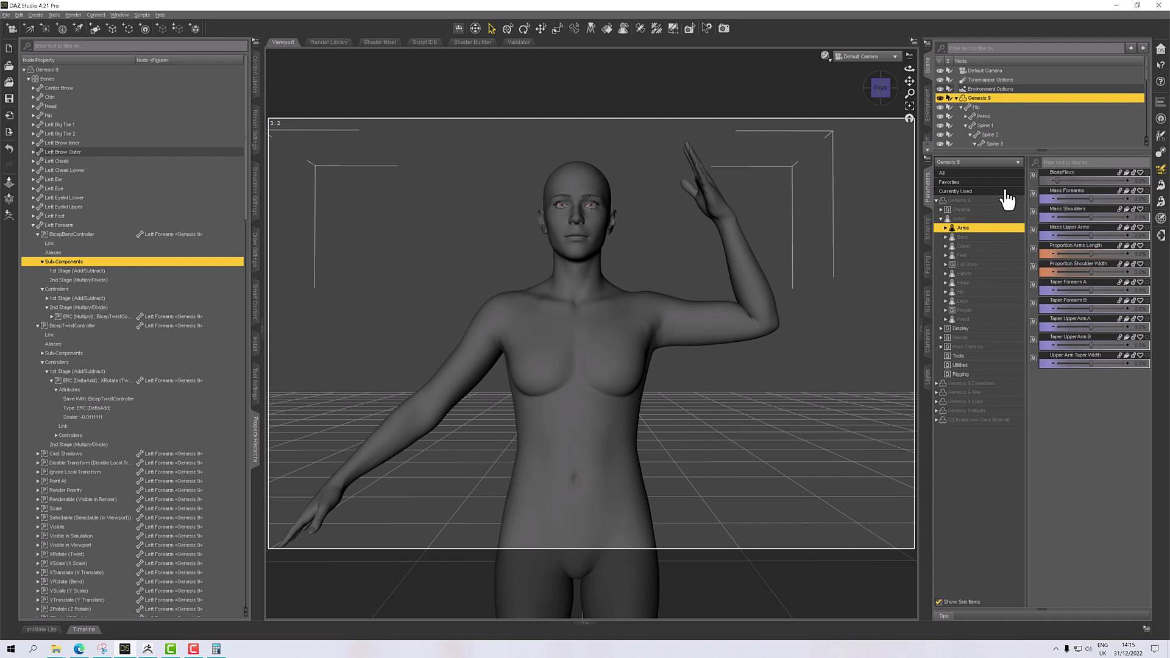
{"action": "left_click", "coordinate": [1058, 172]}
{"action": "left_click_drag", "start_coordinate": [1055, 169], "coordinate": [168, 275]}
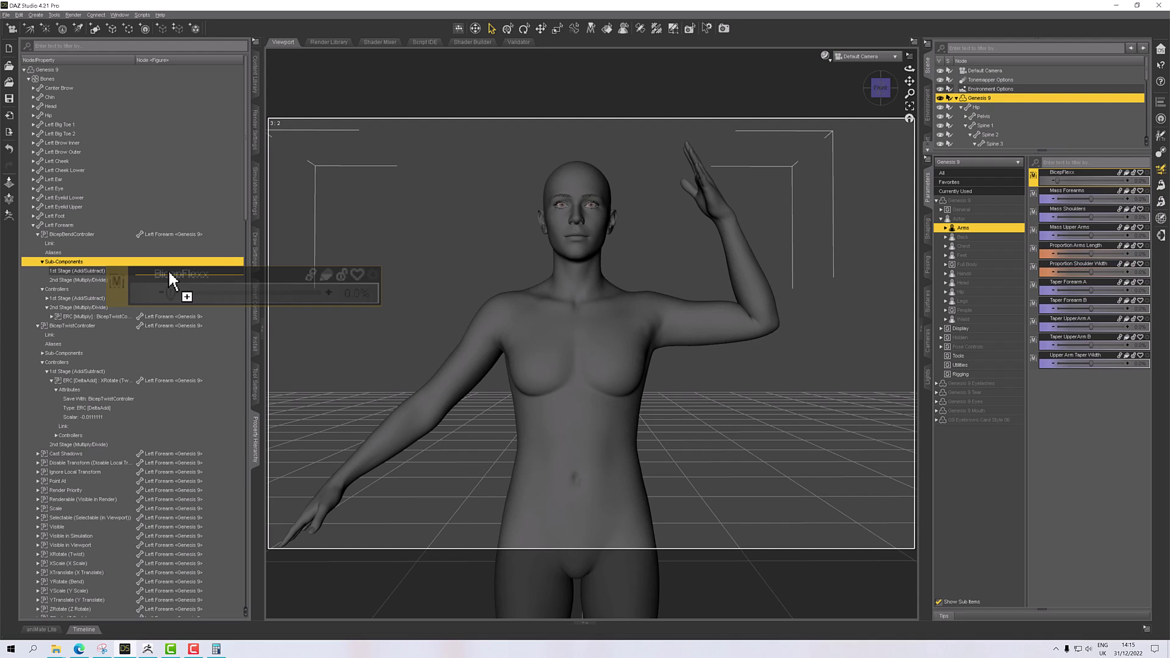
{"action": "left_click_drag", "start_coordinate": [169, 273], "coordinate": [169, 273]}
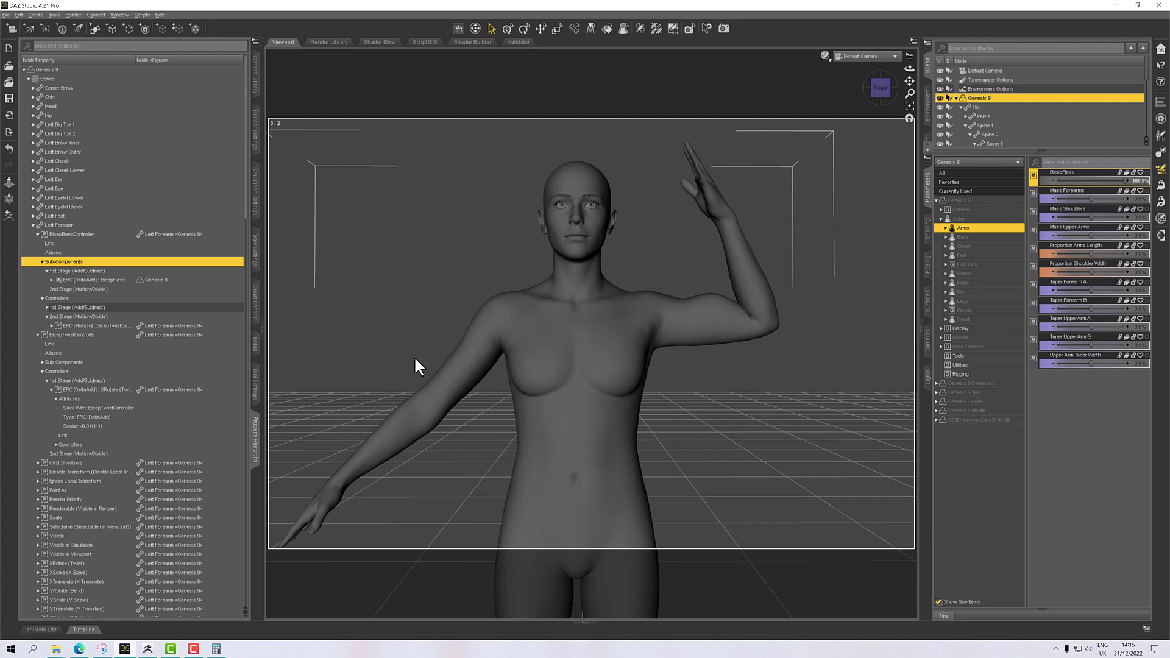
Select the Left Forearm and vary its Twist and Bend to test how they drive the bicep flex morph.
{"action": "left_click", "coordinate": [718, 312]}
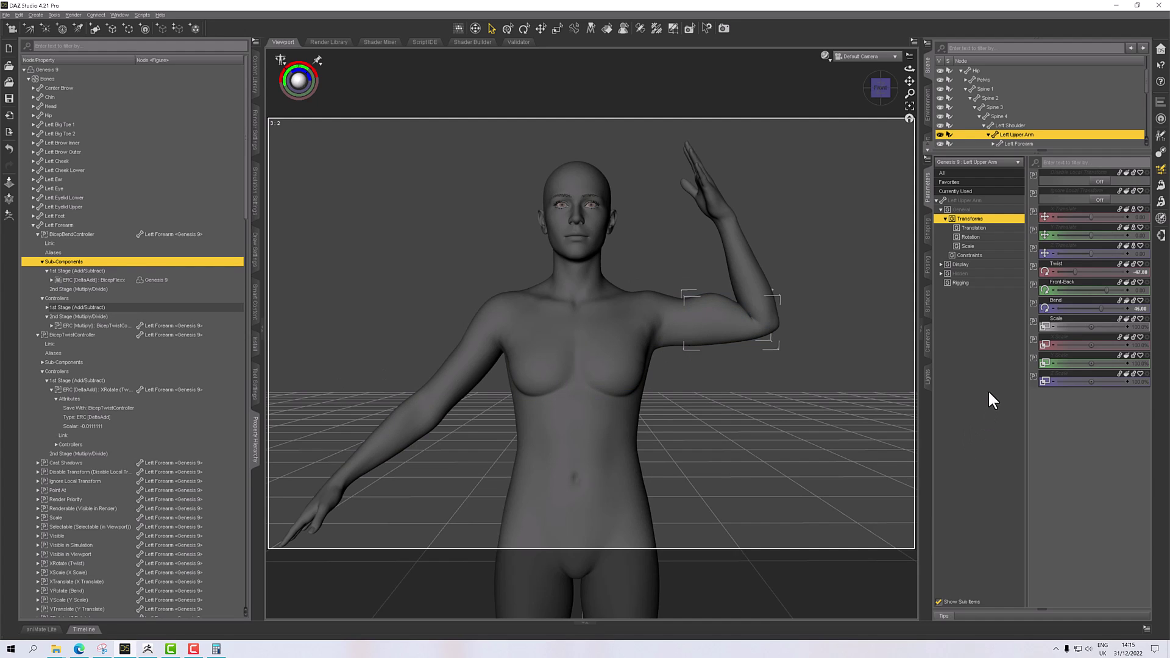
{"action": "left_click", "coordinate": [752, 272]}
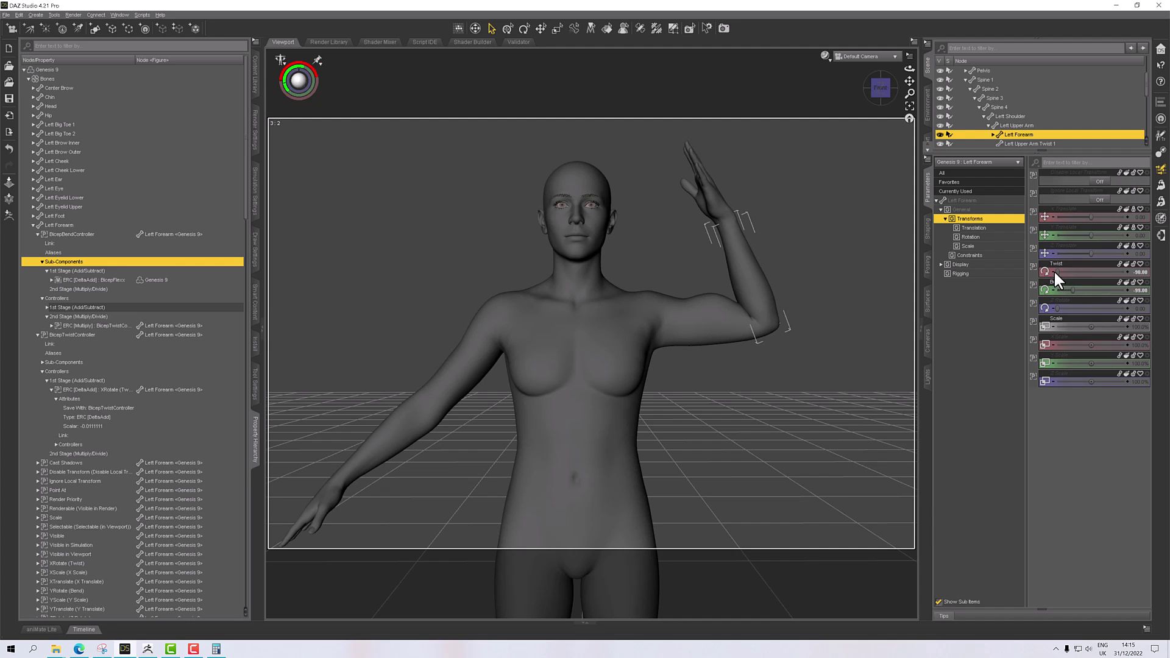
{"action": "left_click_drag", "start_coordinate": [1058, 272], "coordinate": [1128, 294]}
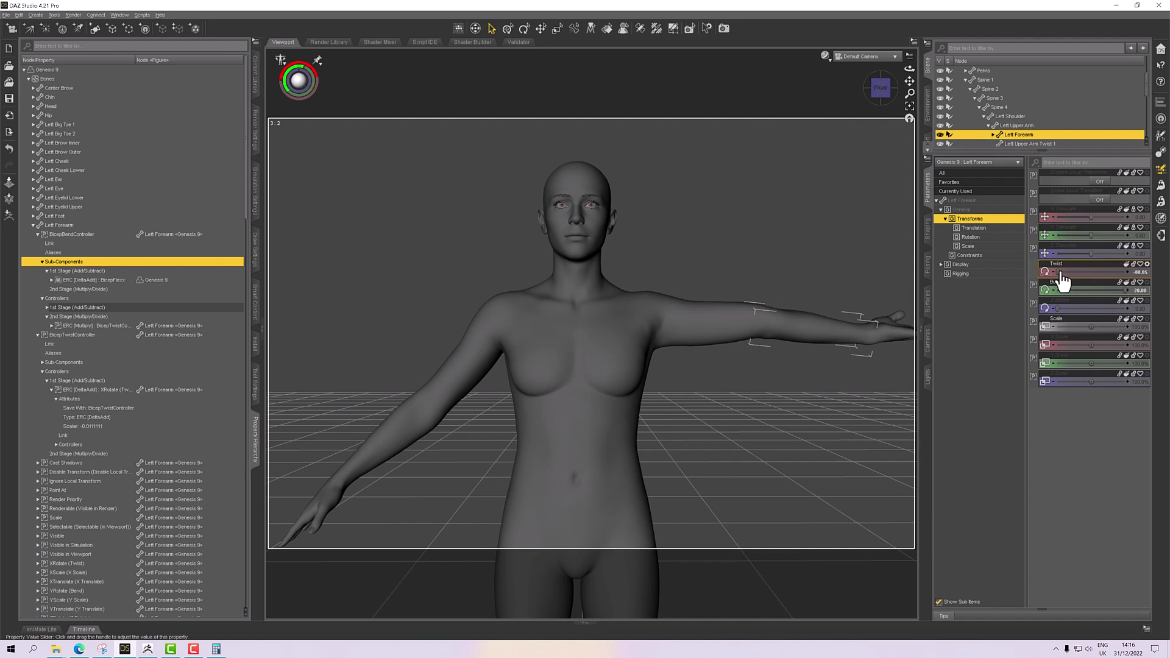
{"action": "mouse_move", "coordinate": [1059, 272]}
{"action": "left_mouse_down"}
{"action": "mouse_move", "coordinate": [1124, 272]}
{"action": "mouse_move", "coordinate": [1044, 278]}
{"action": "left_mouse_up"}
{"action": "left_click_drag", "start_coordinate": [1060, 274], "coordinate": [1060, 273]}
{"action": "mouse_move", "coordinate": [1126, 291]}
{"action": "left_mouse_down"}
{"action": "mouse_move", "coordinate": [1077, 291]}
{"action": "mouse_move", "coordinate": [1120, 290]}
{"action": "left_mouse_up"}
{"action": "mouse_move", "coordinate": [1096, 291]}
{"action": "left_mouse_down"}
{"action": "mouse_move", "coordinate": [1066, 292]}
{"action": "mouse_move", "coordinate": [1103, 292]}
{"action": "mouse_move", "coordinate": [1089, 293]}
{"action": "left_mouse_up"}
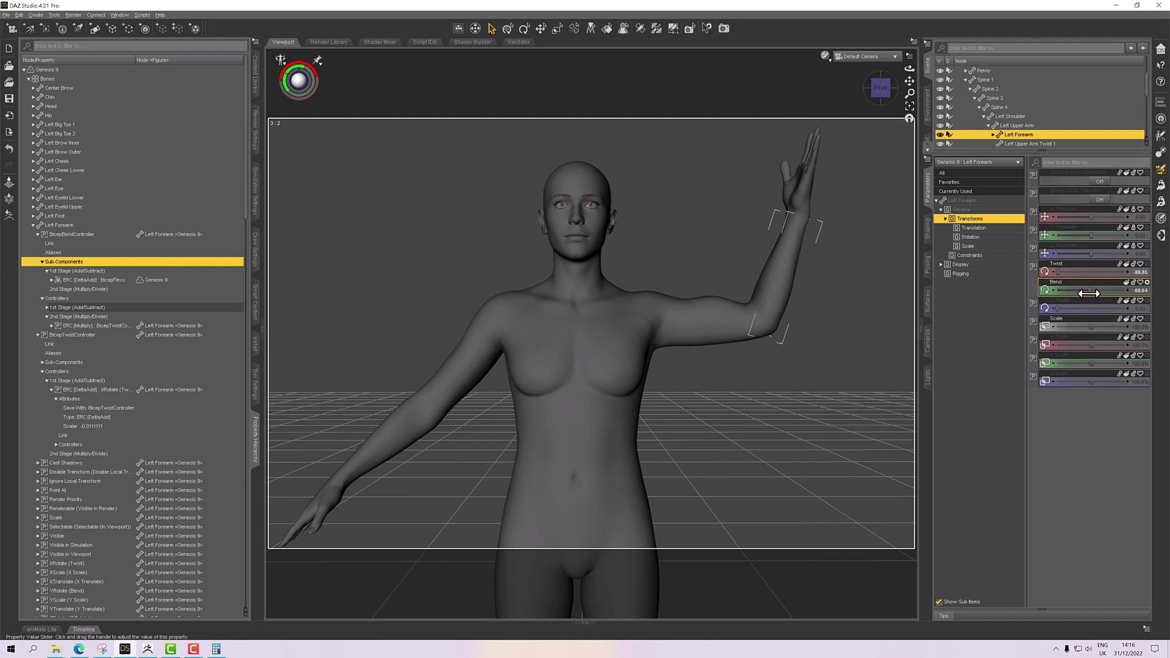